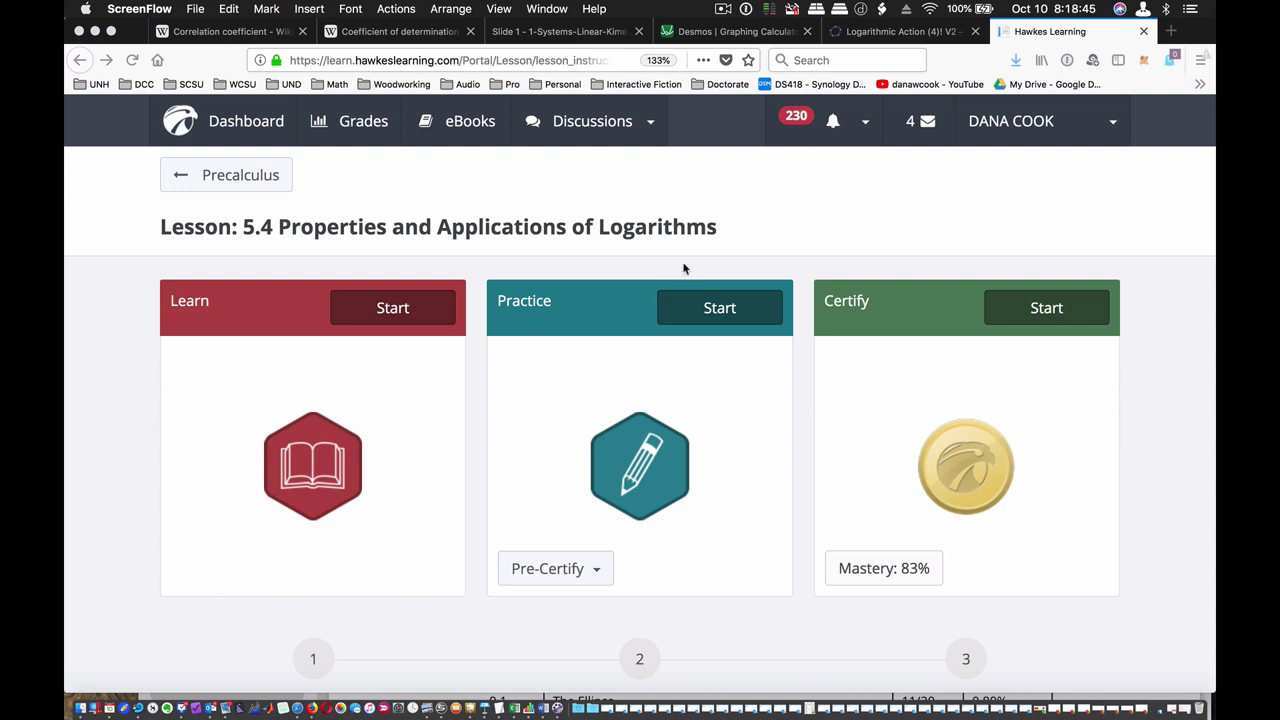
# - Sign in to the Hawkes Learning account
pyautogui.click(533, 175)
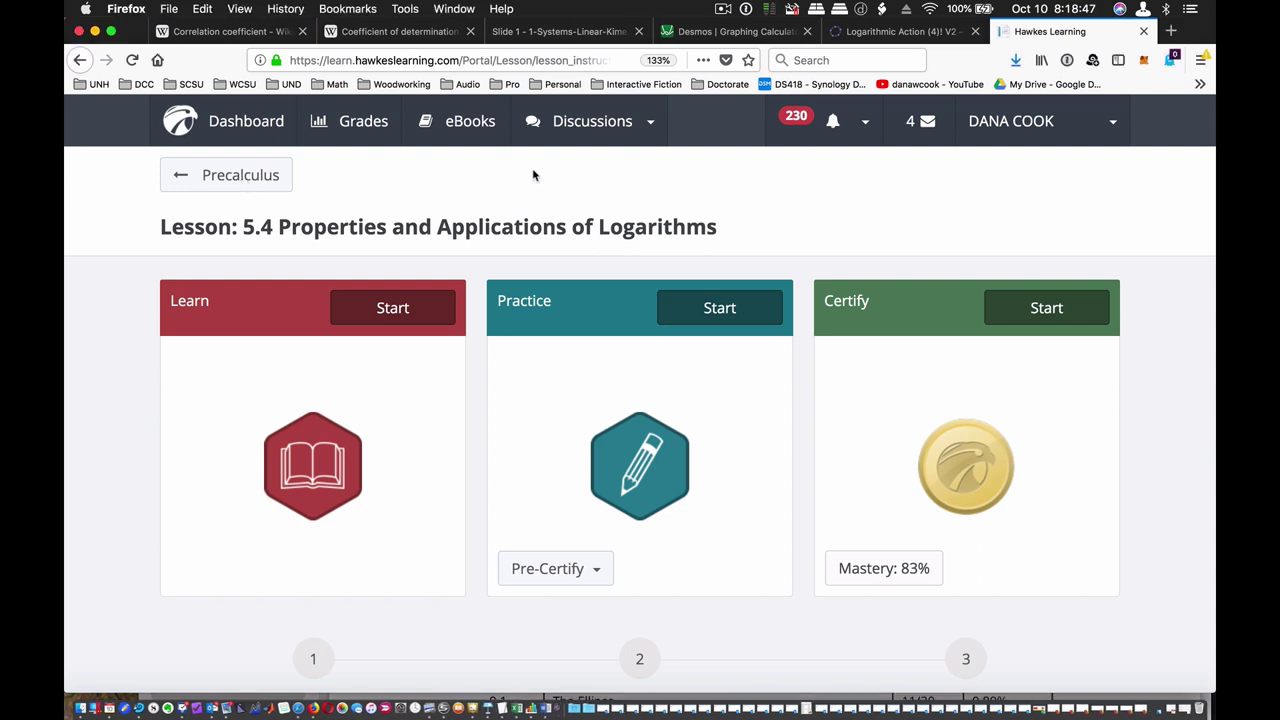
pyautogui.click(235, 180)
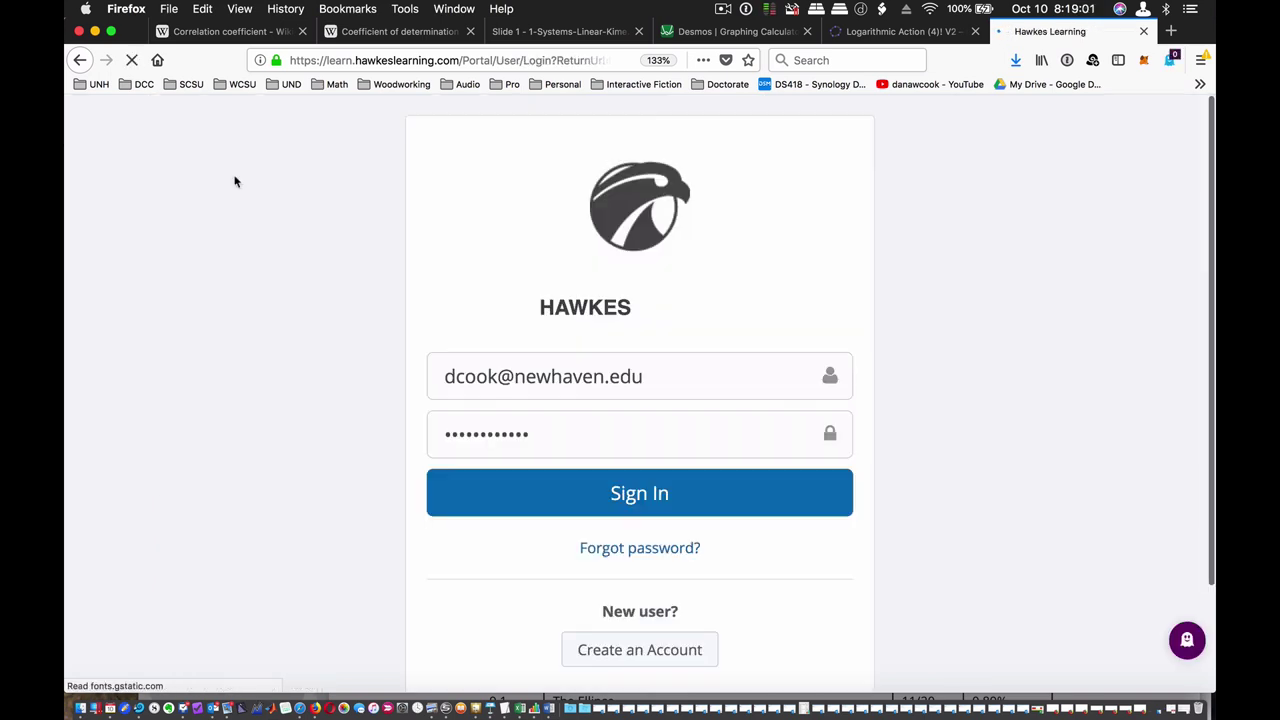
pyautogui.click(628, 495)
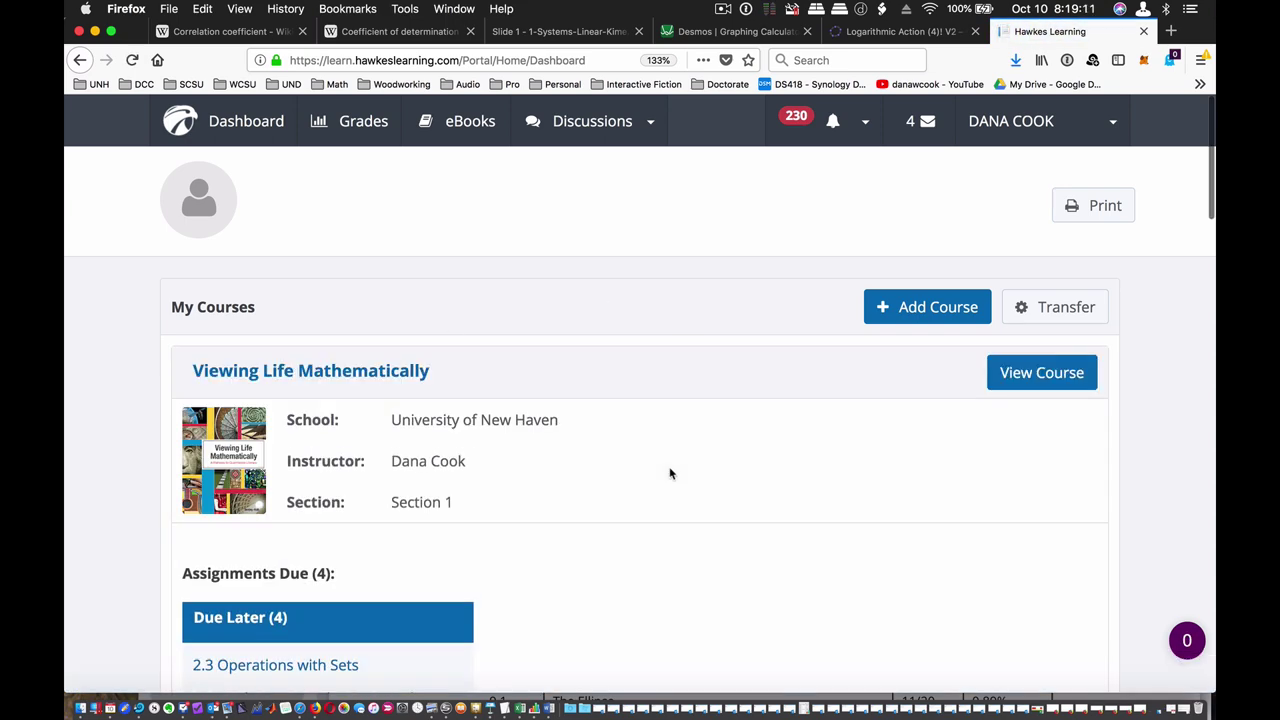
# - Open the Precalculus course page, showing 29 incomplete to-do items with 18 overdue
pyautogui.scroll(-2, 670, 473)
pyautogui.scroll(-10, 670, 473)
pyautogui.scroll(5, 670, 473)
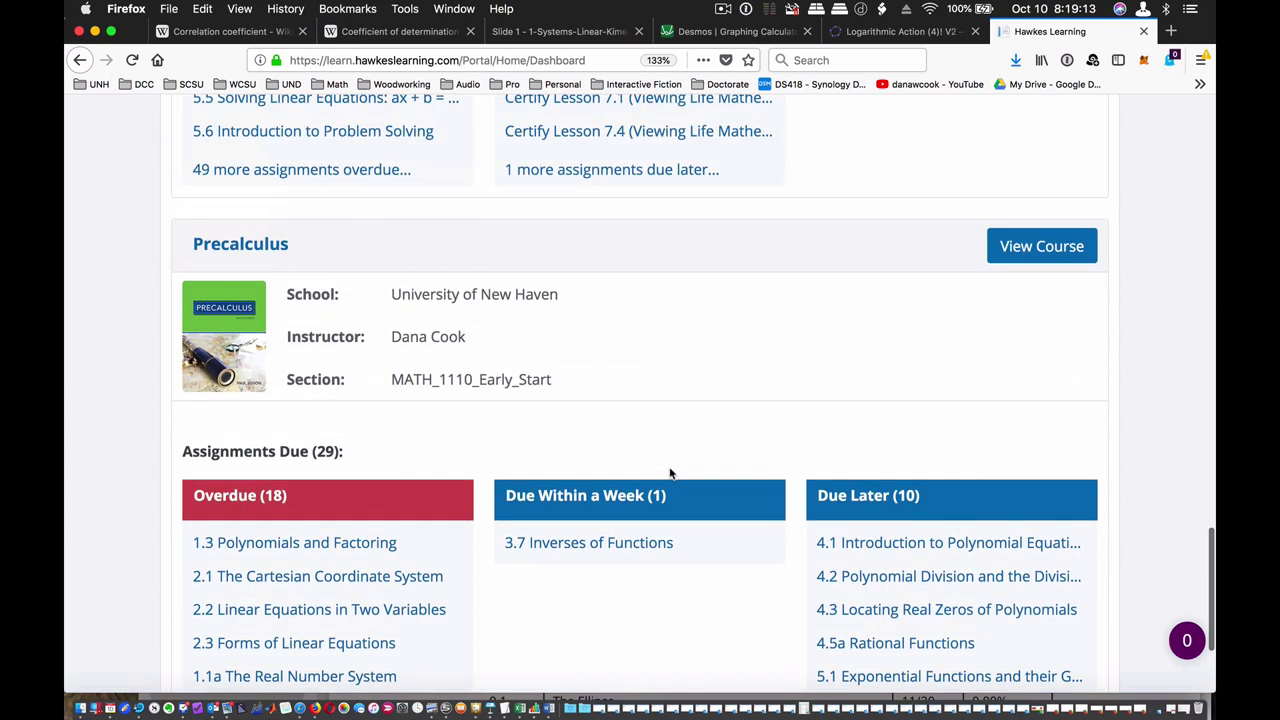
pyautogui.click(1038, 250)
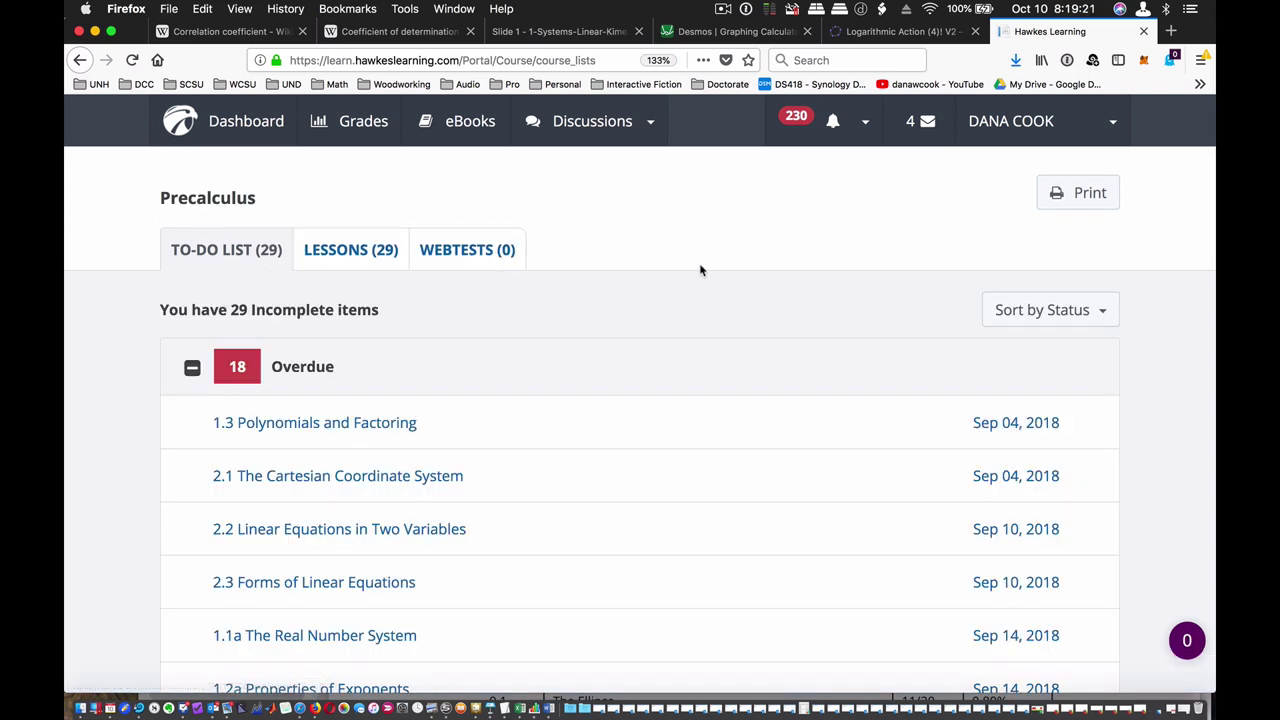
# - Open Precalculus Practice WebTests and review the 'ladida' attempt's 0.00% (0 of 28) results
pyautogui.click(467, 250)
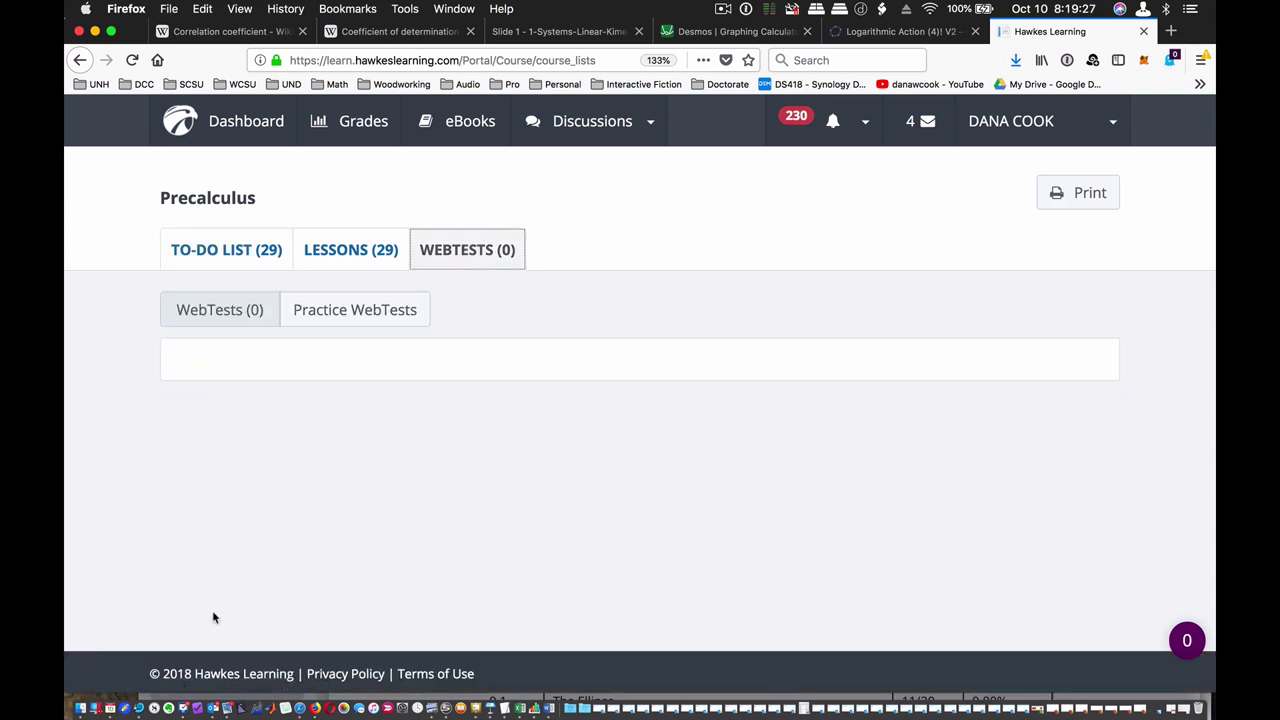
pyautogui.click(356, 318)
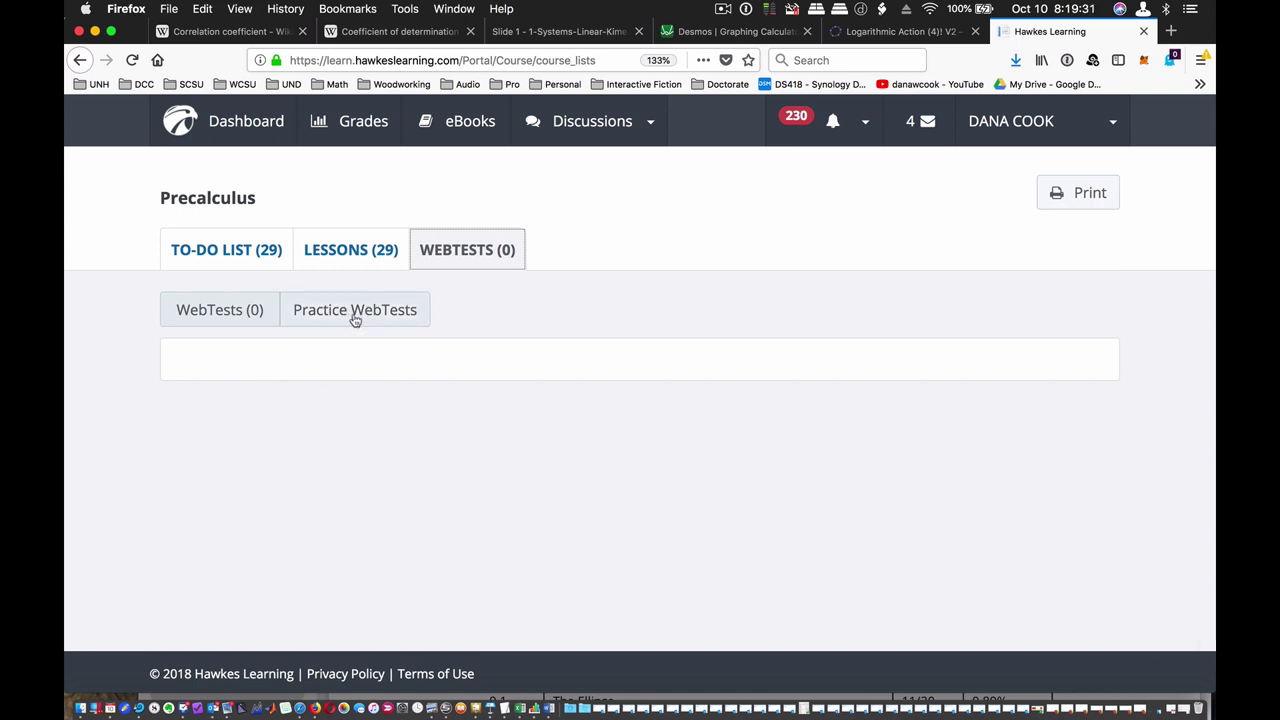
pyautogui.click(356, 318)
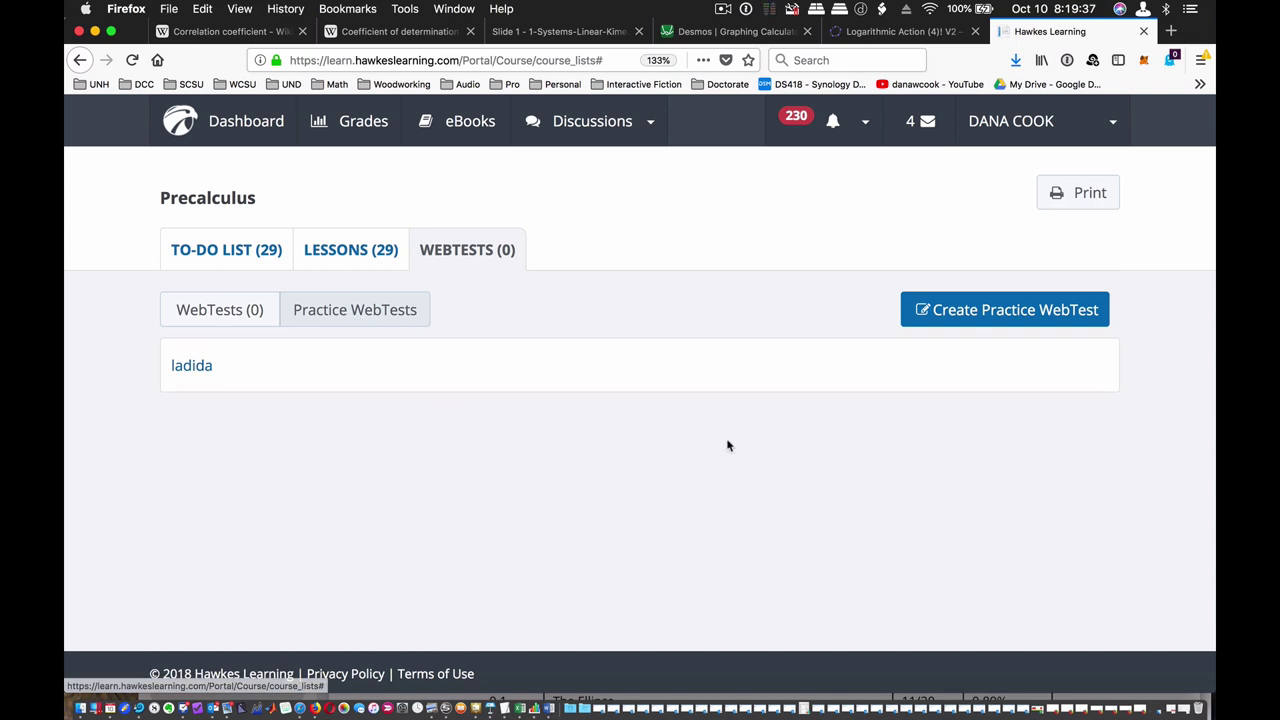
pyautogui.click(197, 369)
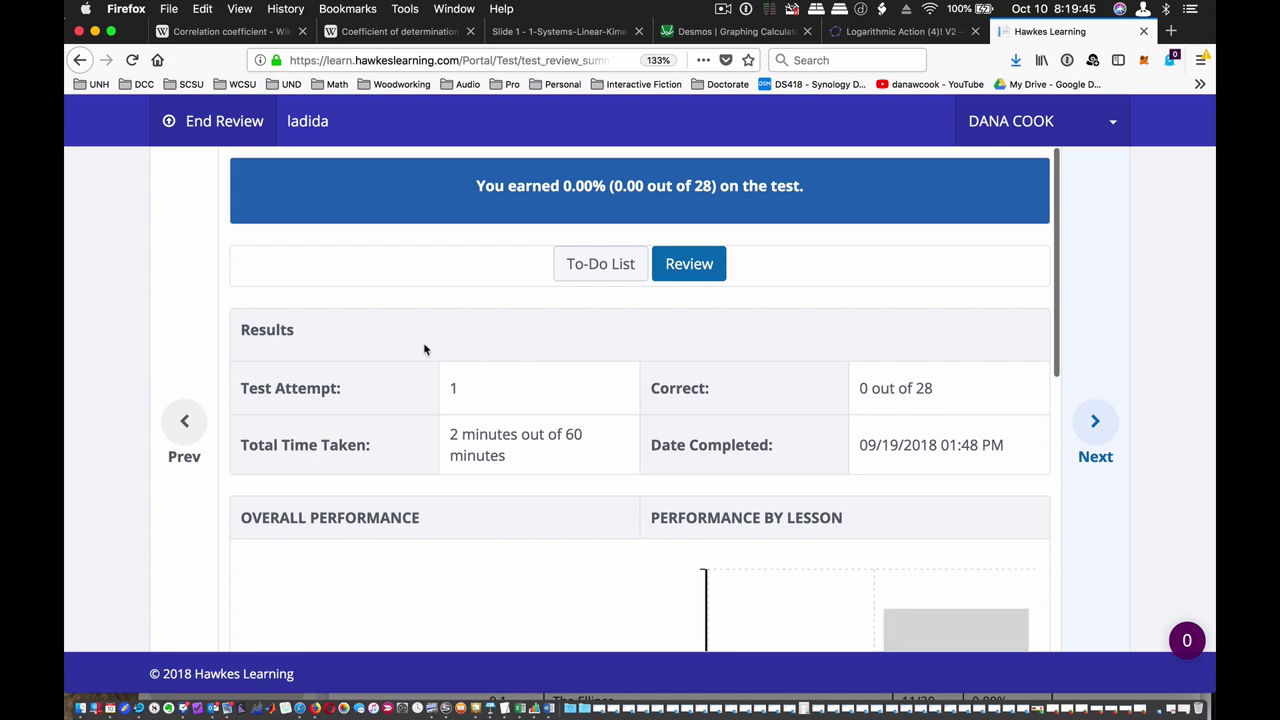
pyautogui.click(80, 60)
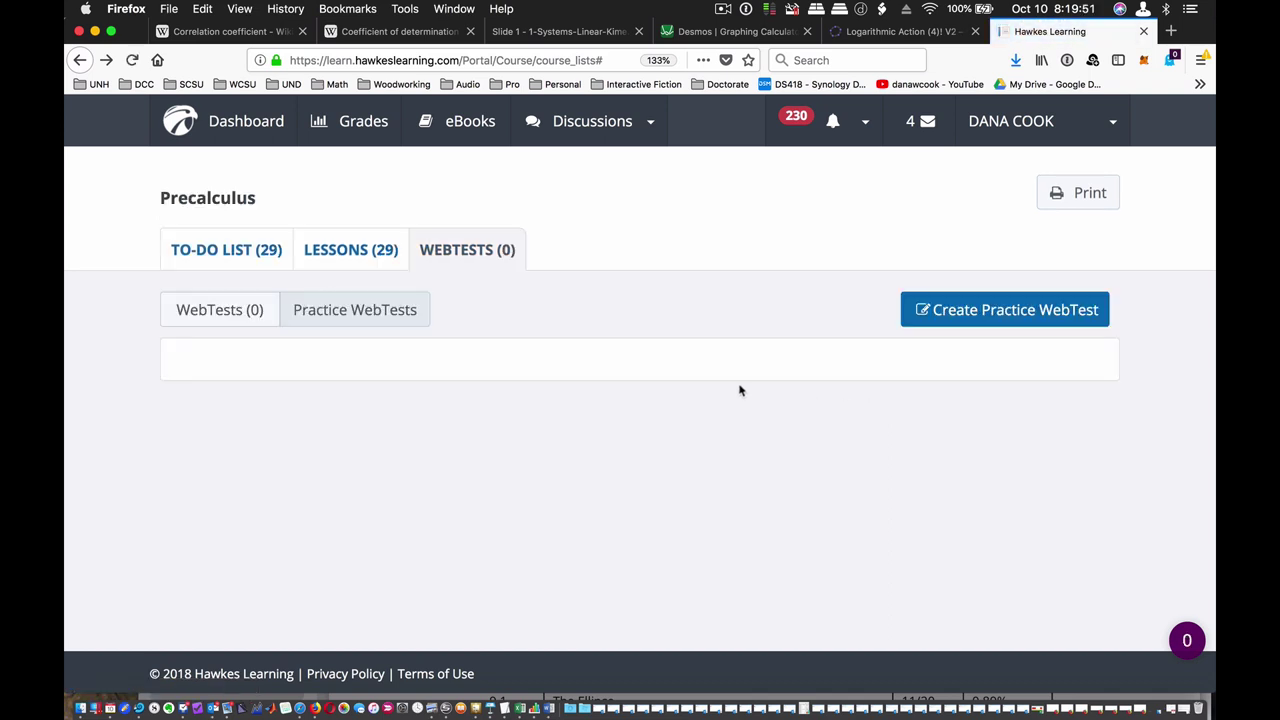
# - Start a new practice WebTest named 'poopyface'
pyautogui.click(1005, 310)
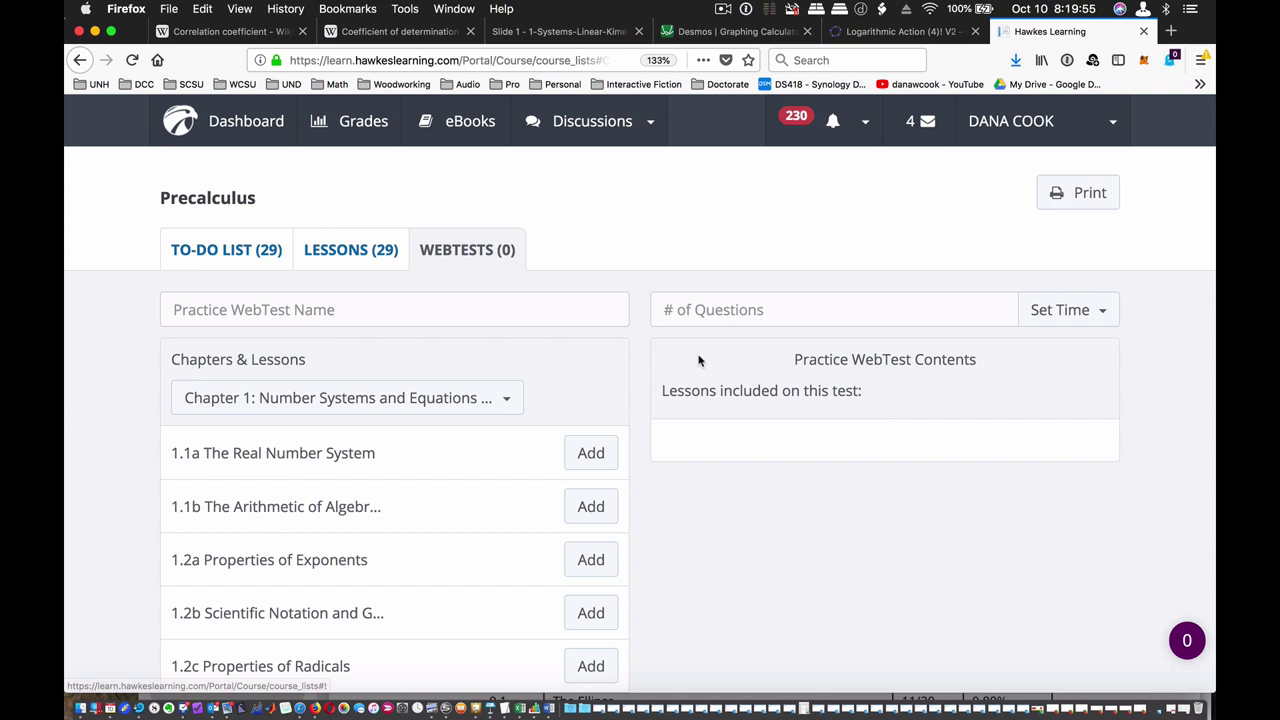
pyautogui.click(440, 309)
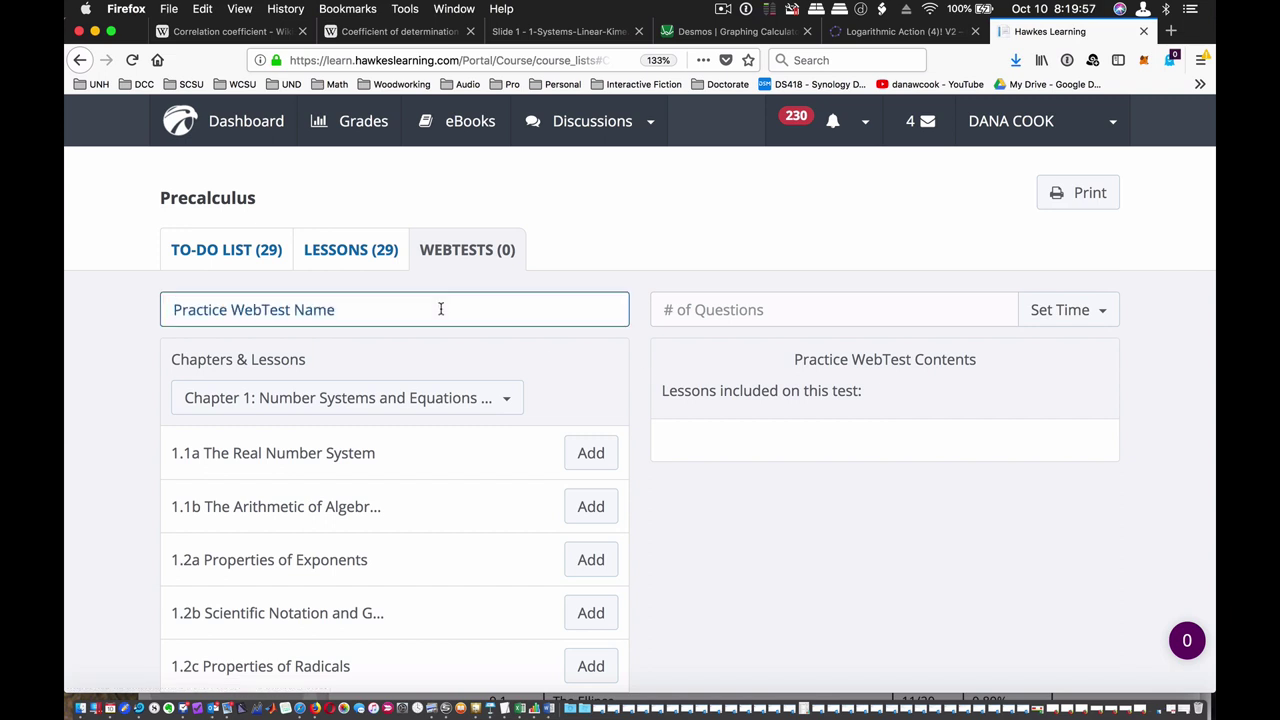
pyautogui.write('poopyface')
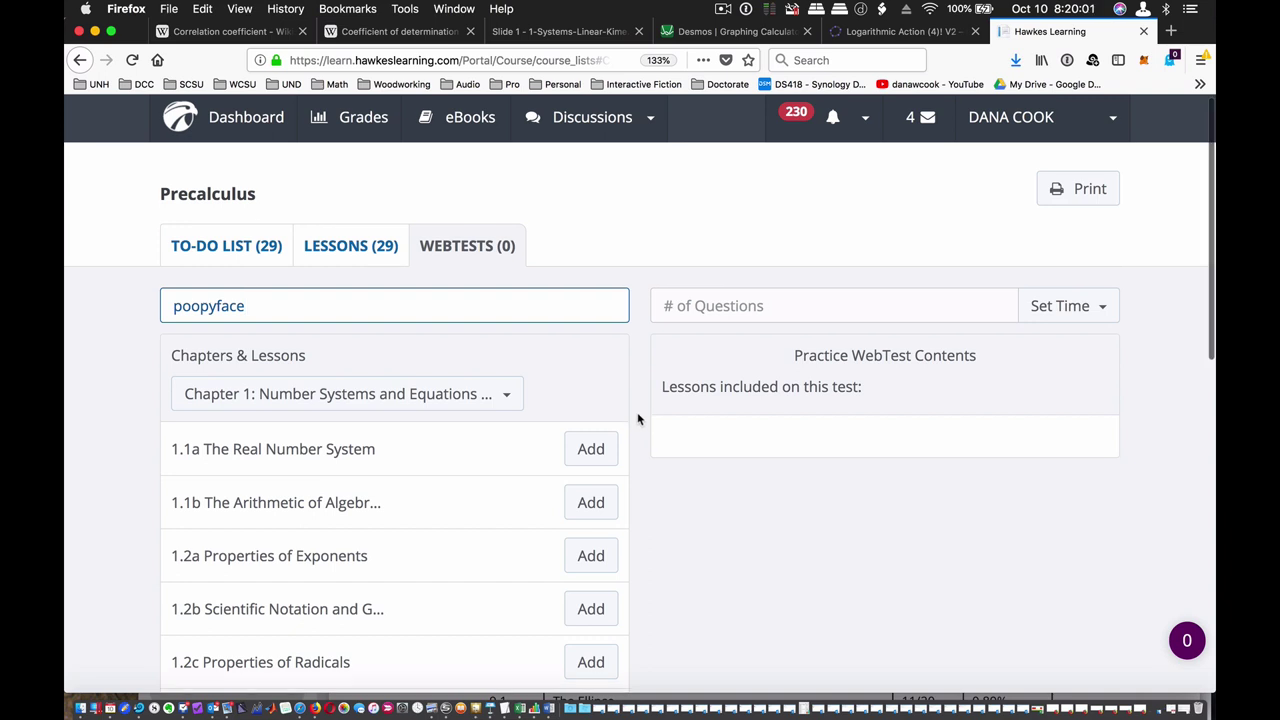
# - Add Chapter 3 lessons 3.6 Combining Functions and 3.5 Transformations of Functions
pyautogui.scroll(-5, 632, 416)
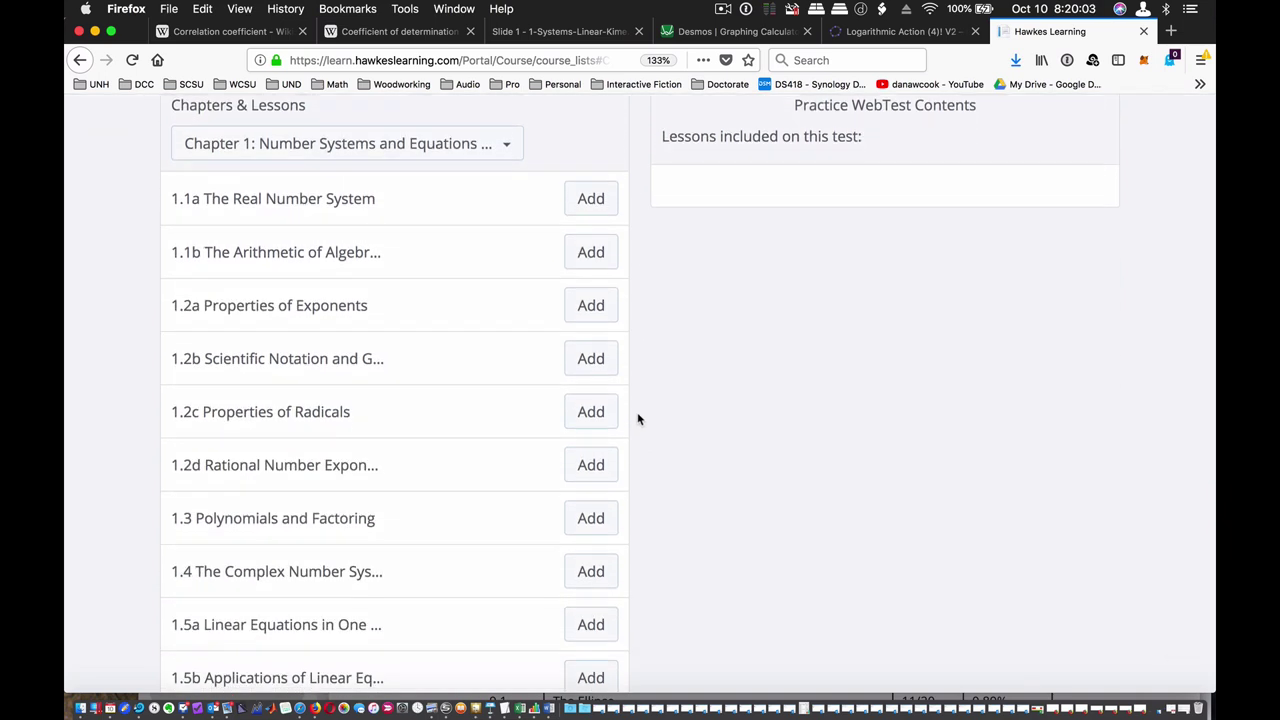
pyautogui.click(509, 147)
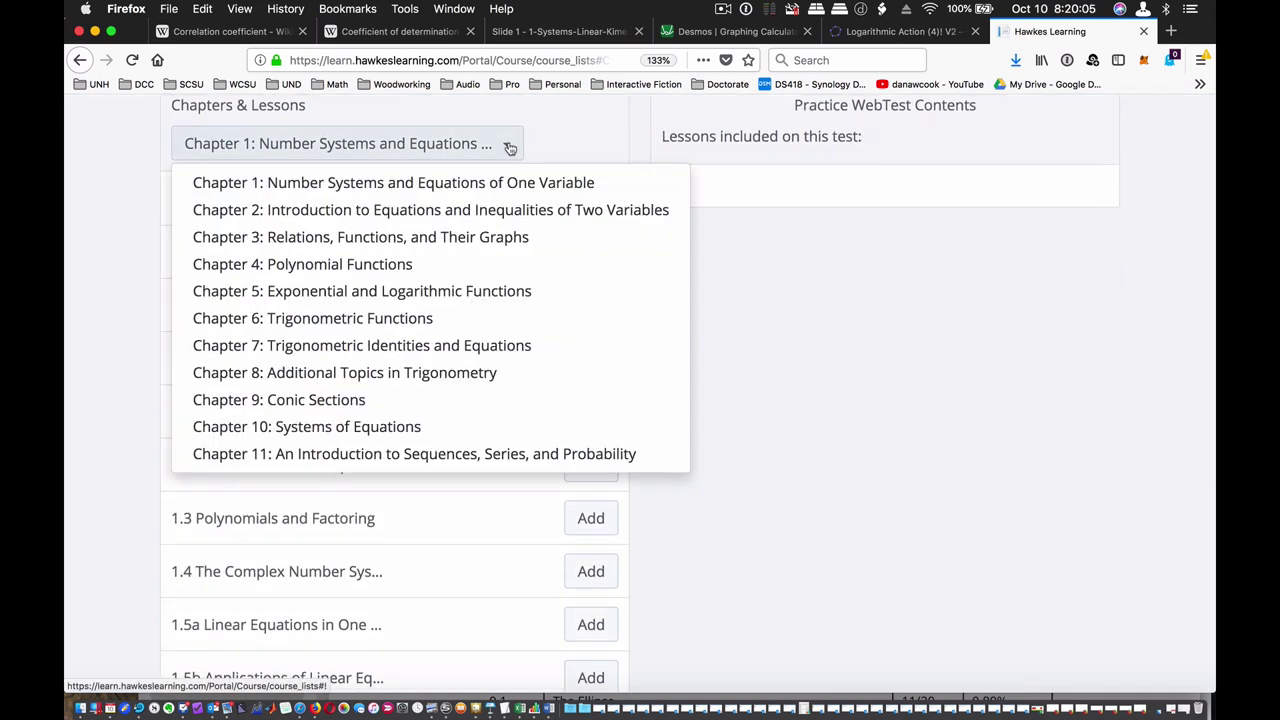
pyautogui.click(357, 240)
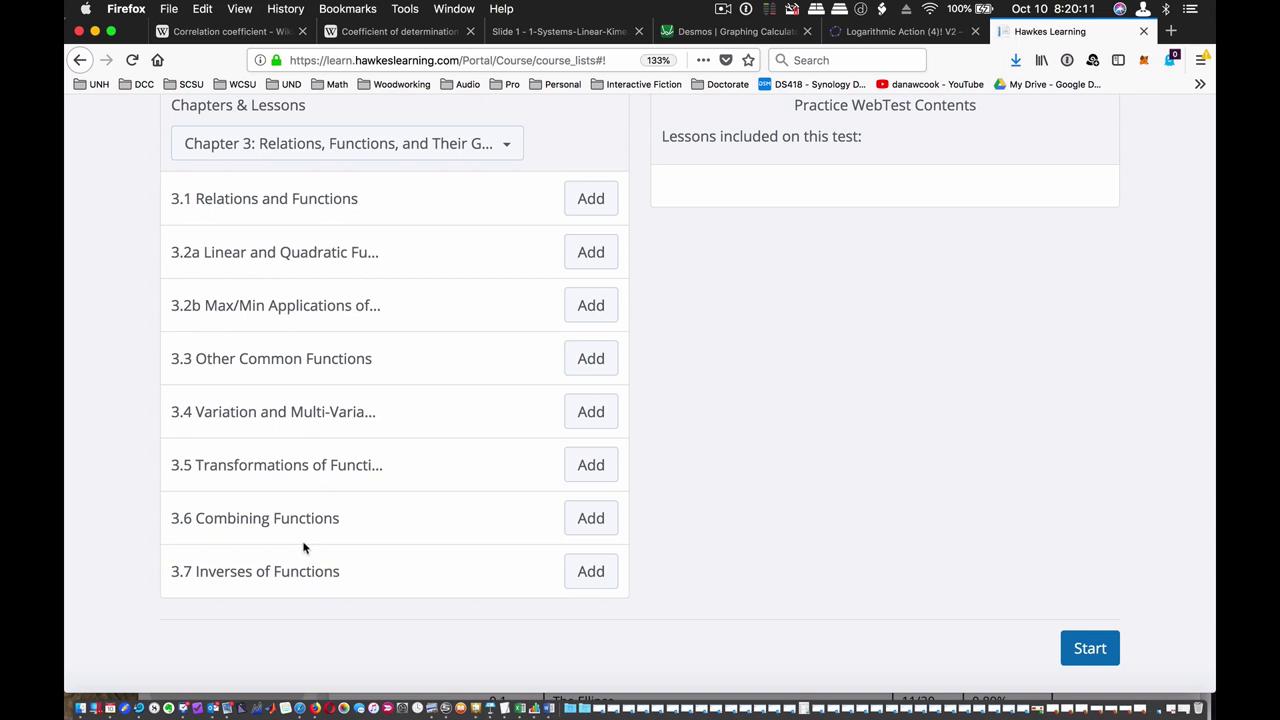
pyautogui.click(590, 520)
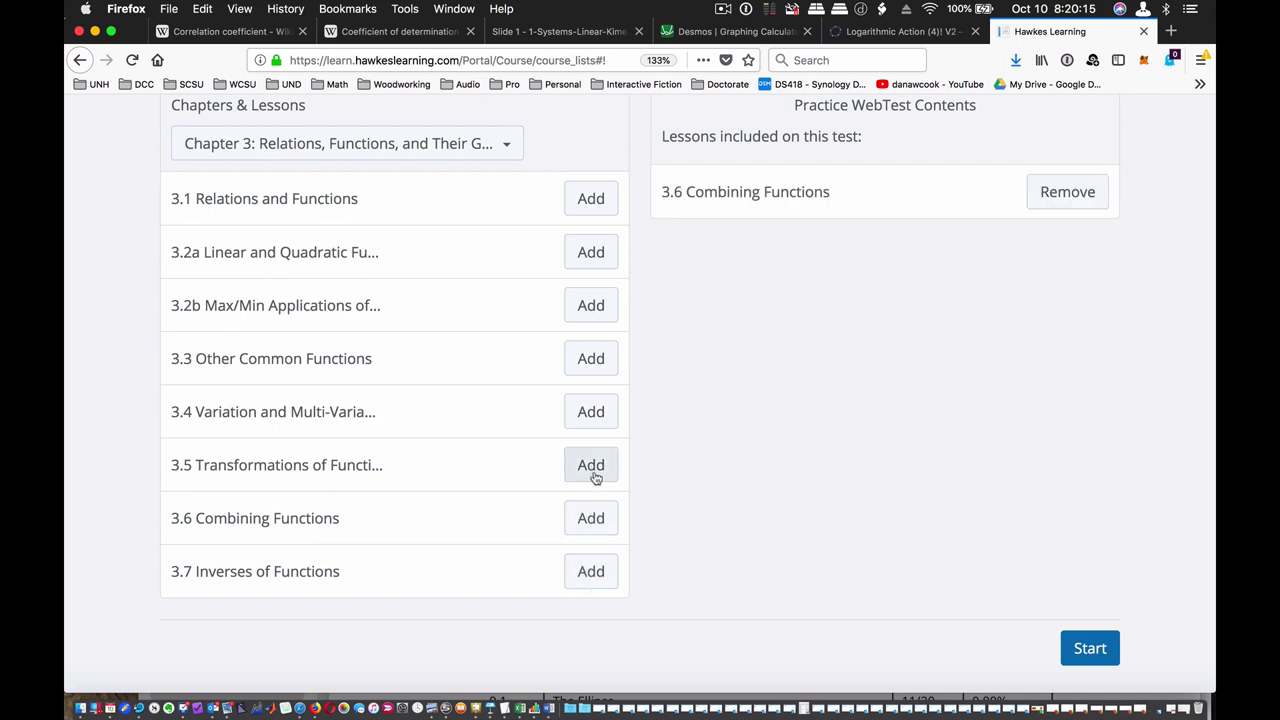
pyautogui.click(593, 470)
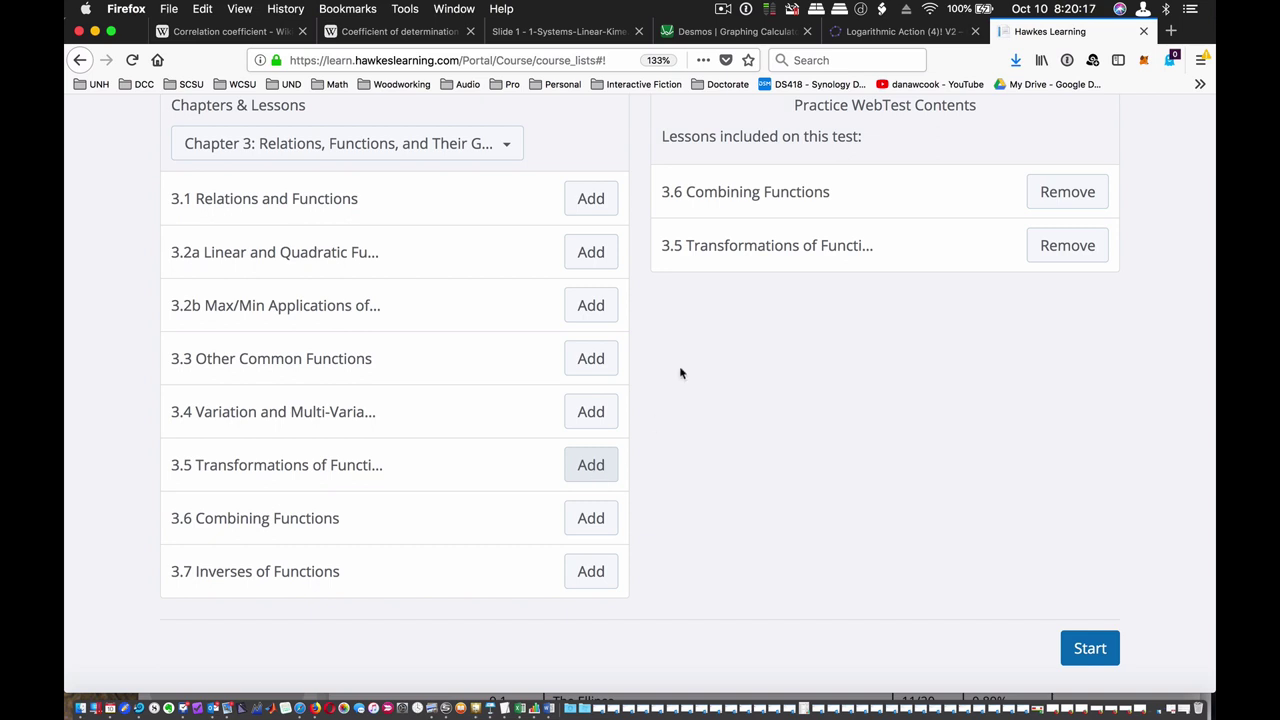
pyautogui.scroll(5, 740, 303)
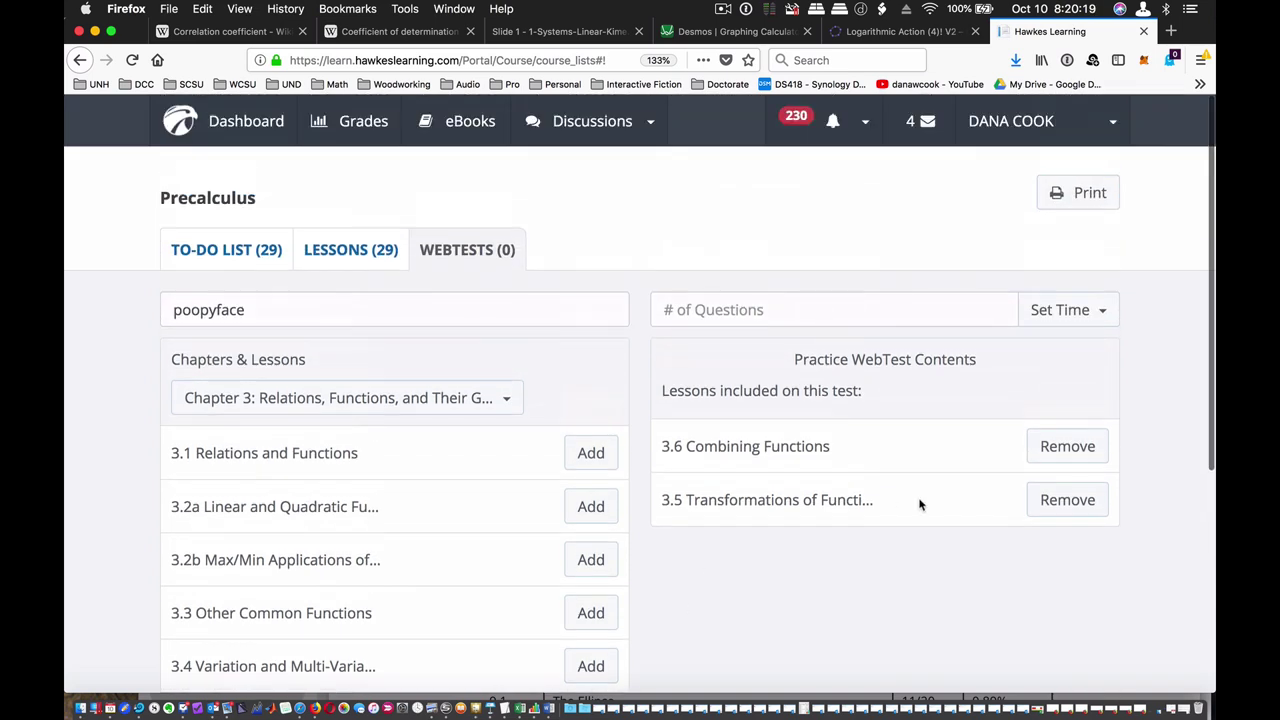
pyautogui.scroll(-5, 710, 487)
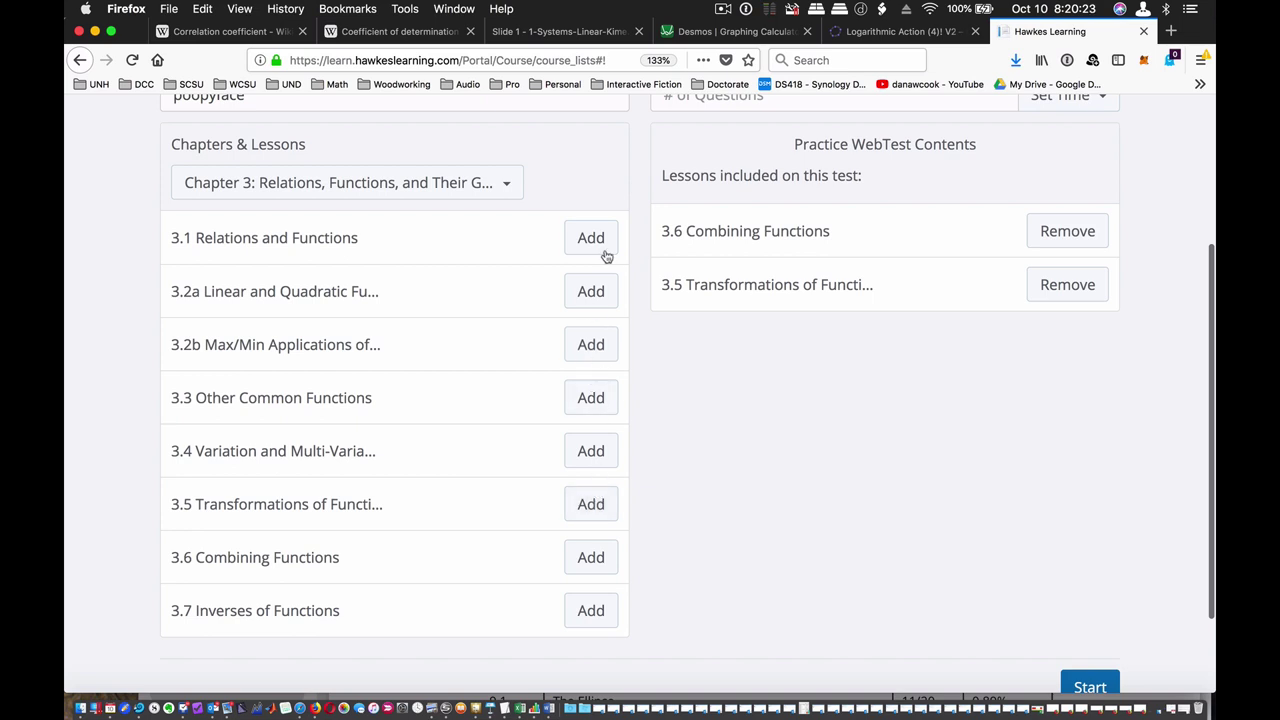
pyautogui.scroll(5, 795, 352)
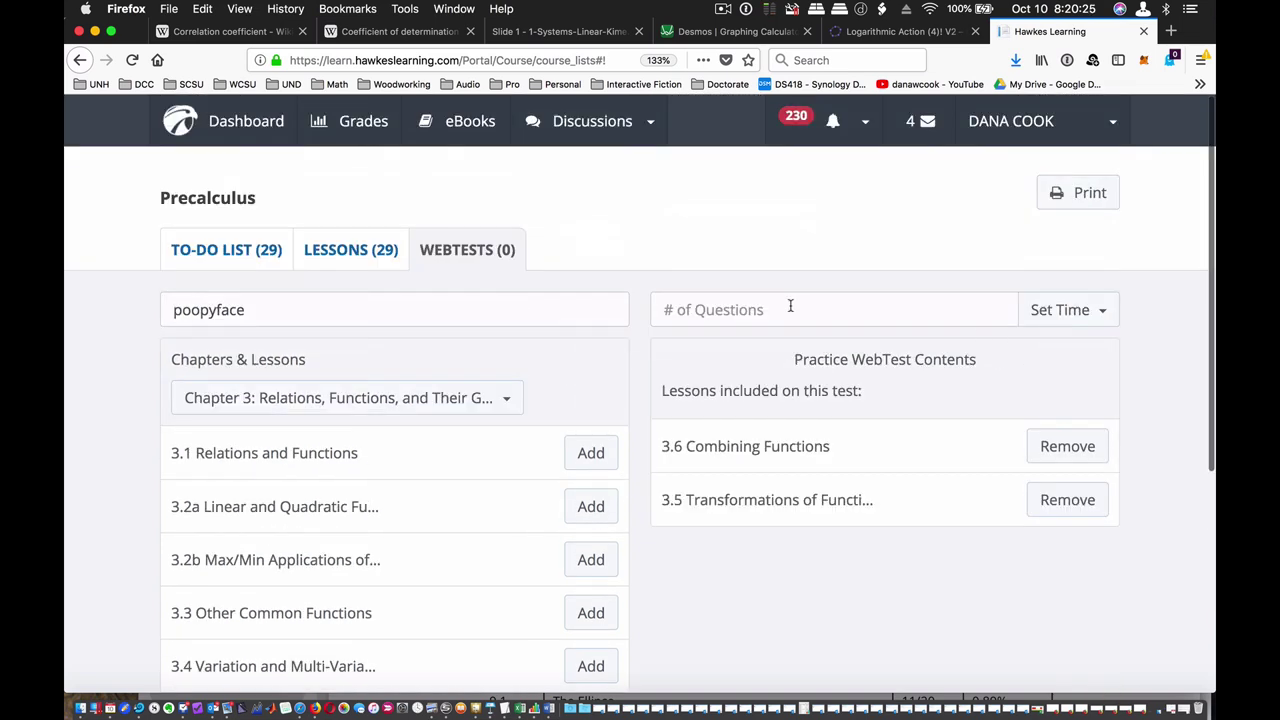
# - Enter a custom 75-minute test time and set the question count to 14 instead of 20
pyautogui.click(740, 301)
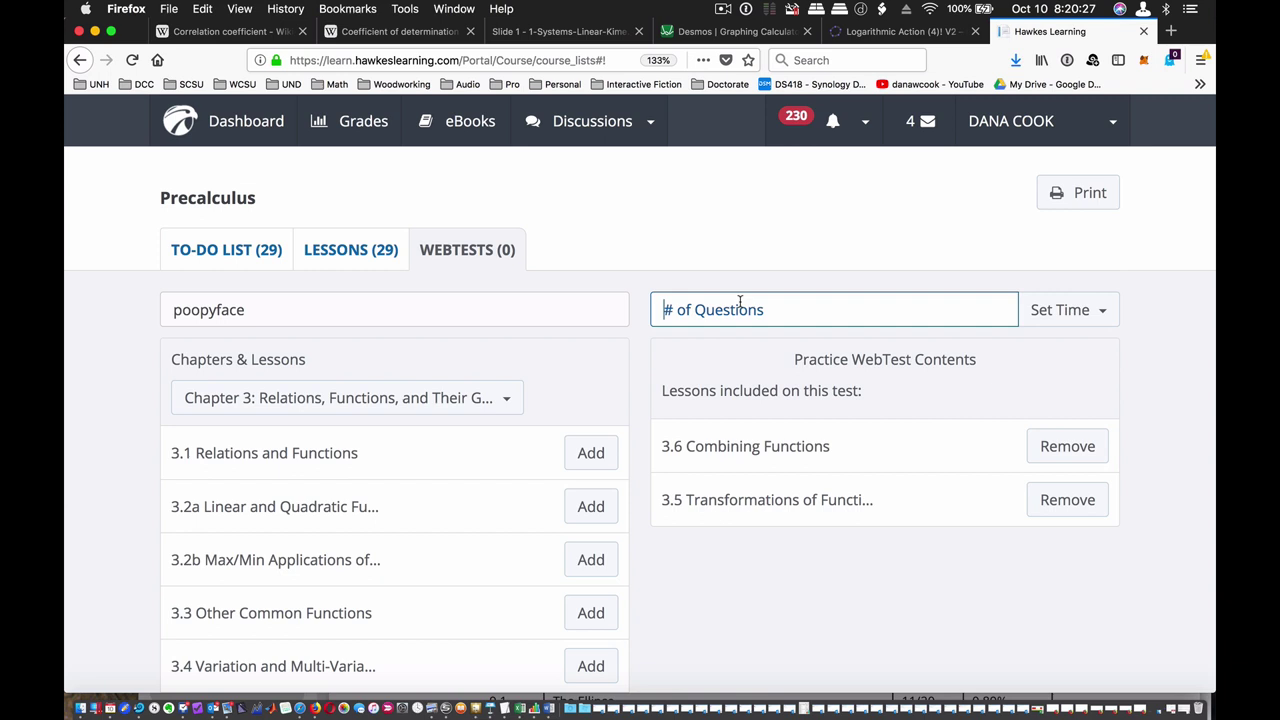
pyautogui.write('20')
pyautogui.click(1105, 317)
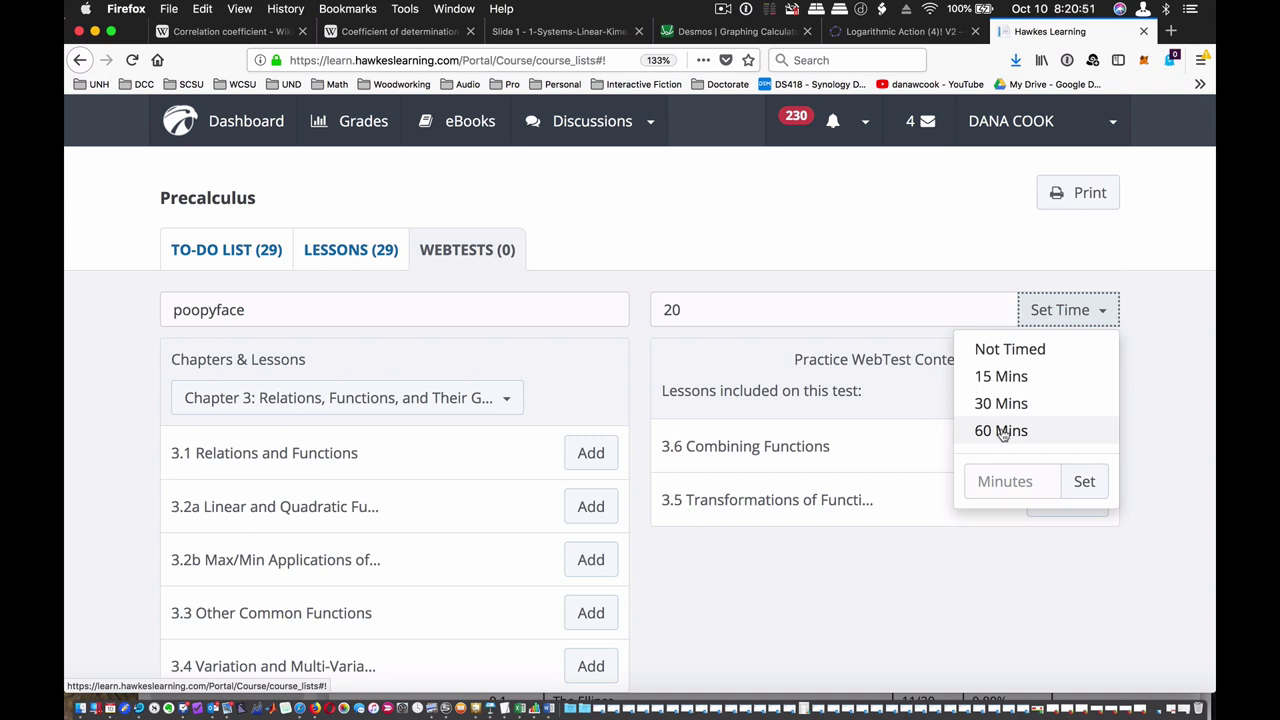
pyautogui.click(1020, 483)
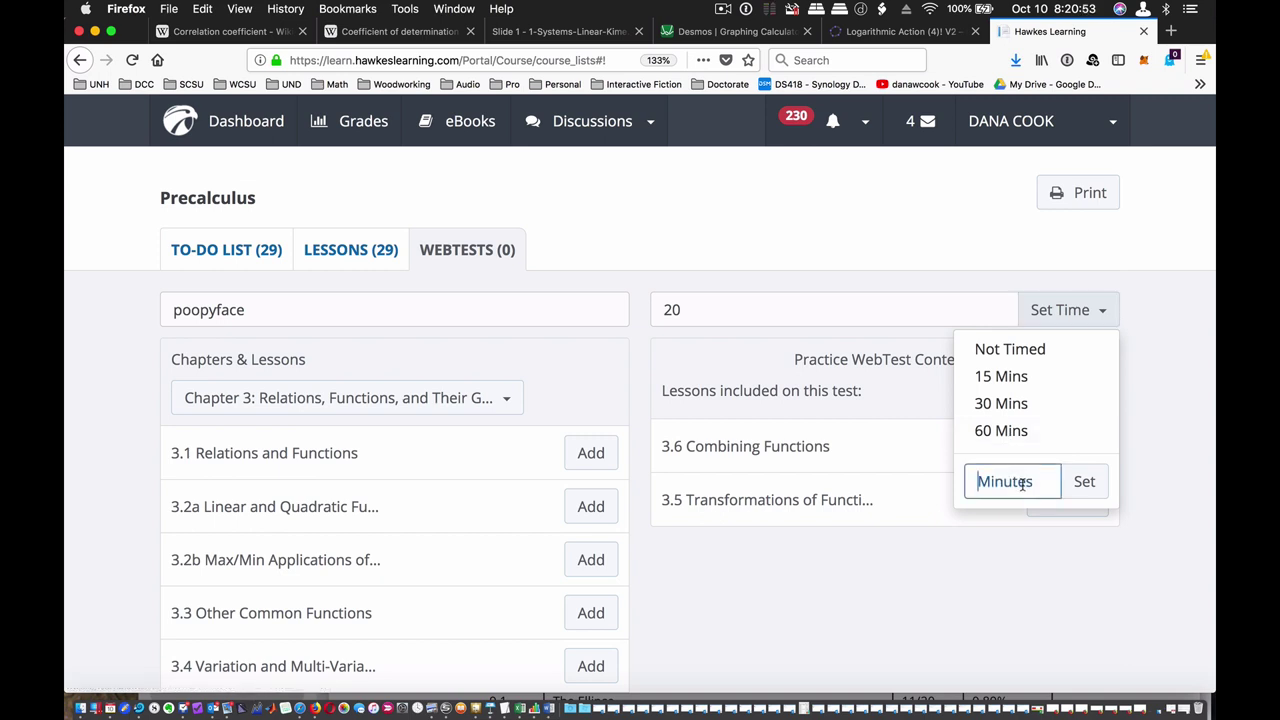
pyautogui.write('75')
pyautogui.moveTo(700, 311); pyautogui.dragTo(627, 305)
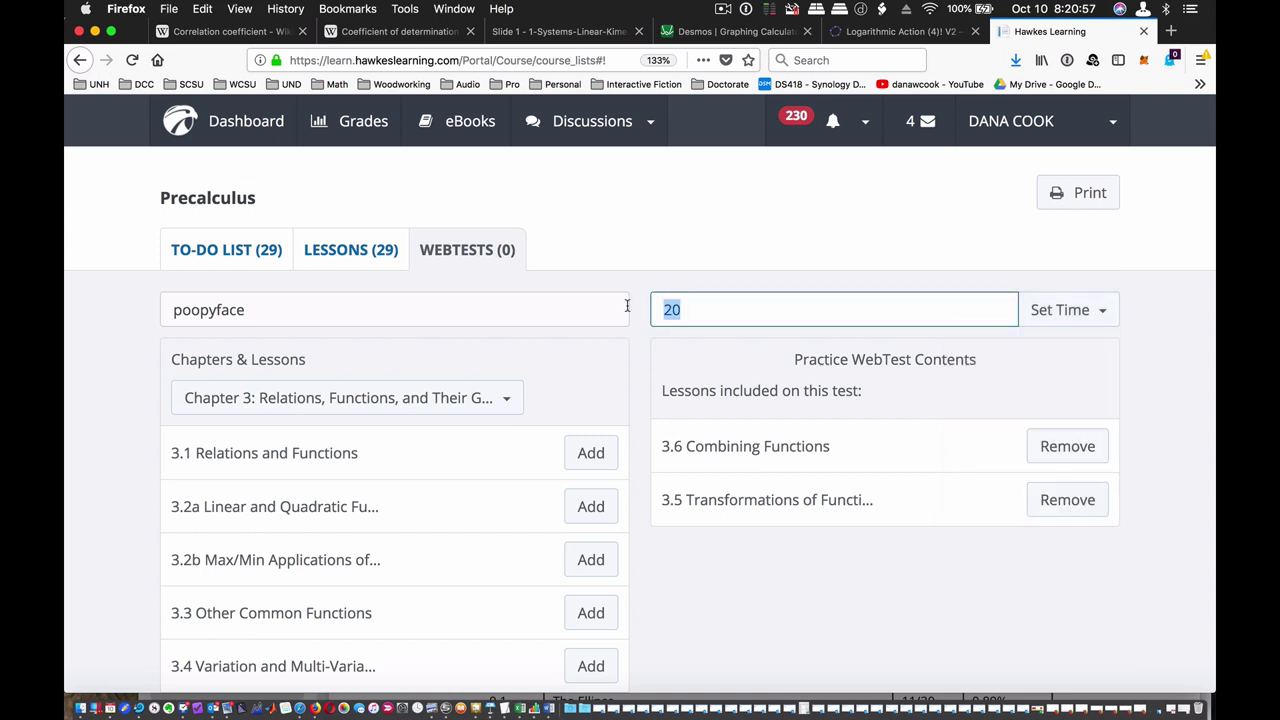
pyautogui.write('14')
pyautogui.scroll(-5, 1006, 514)
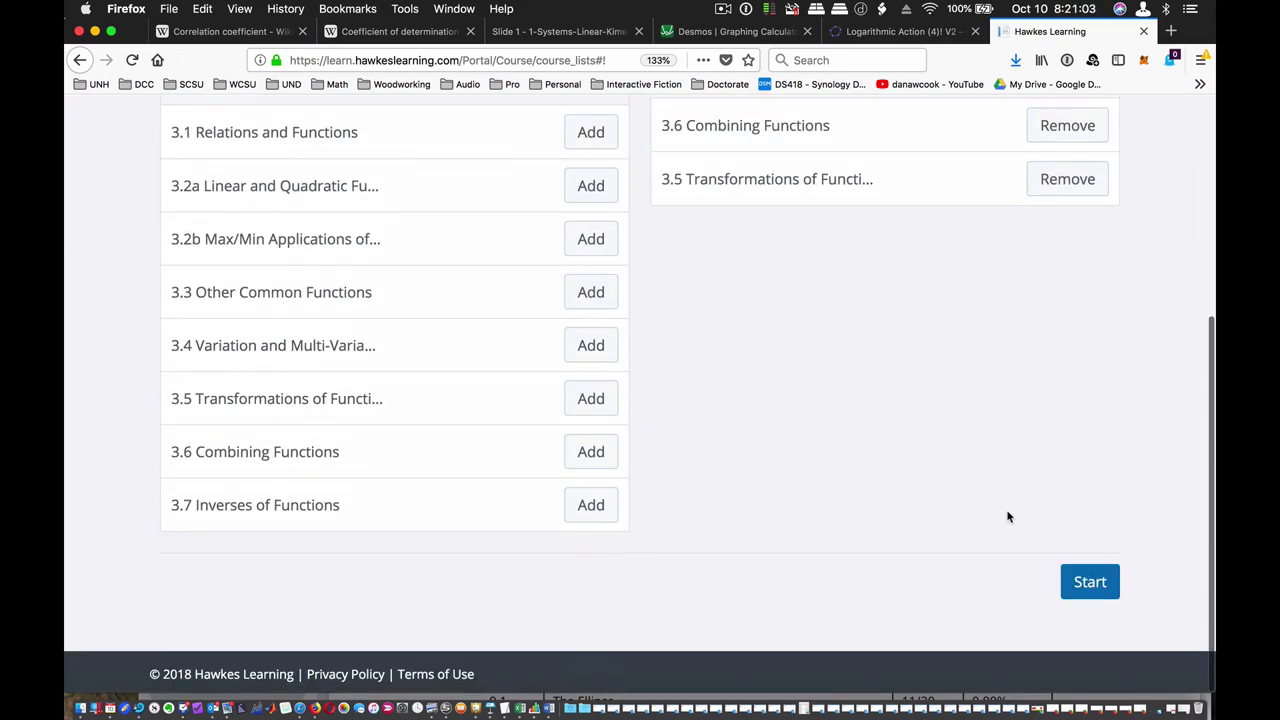
# - Apply the 75-minute test time after the missing-time alert and start the 14-question test
pyautogui.click(1090, 582)
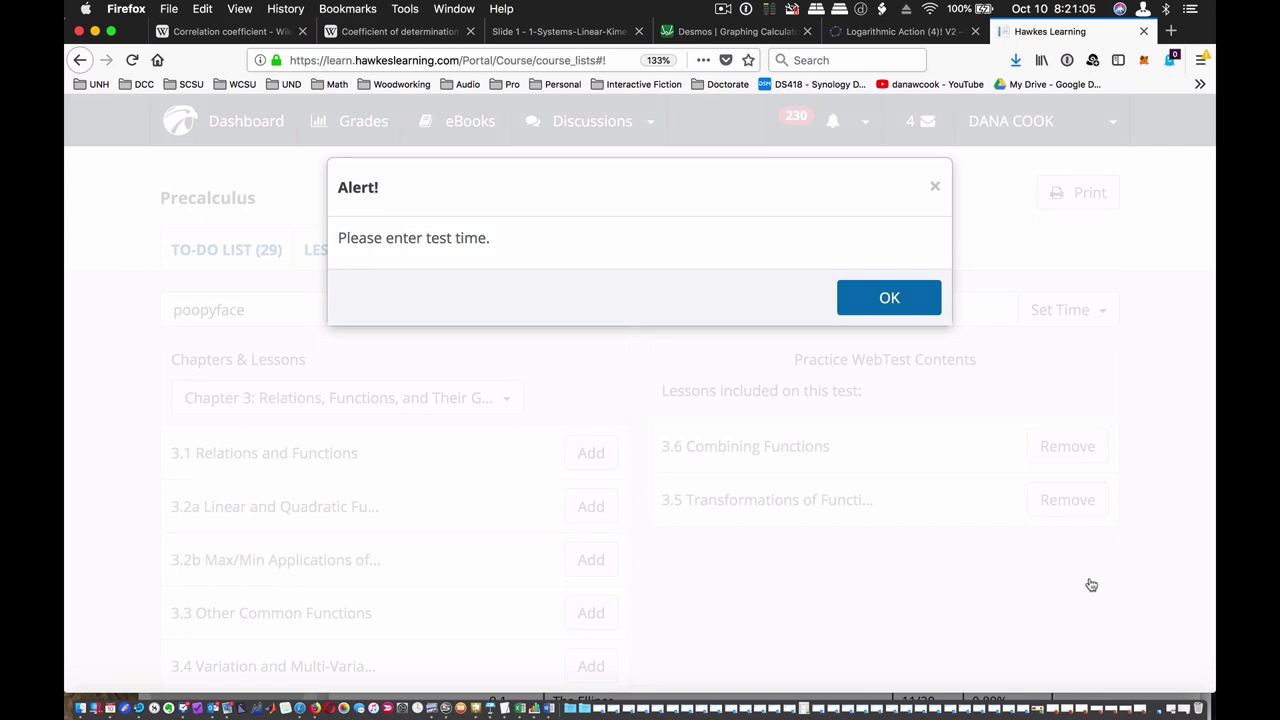
pyautogui.click(889, 297)
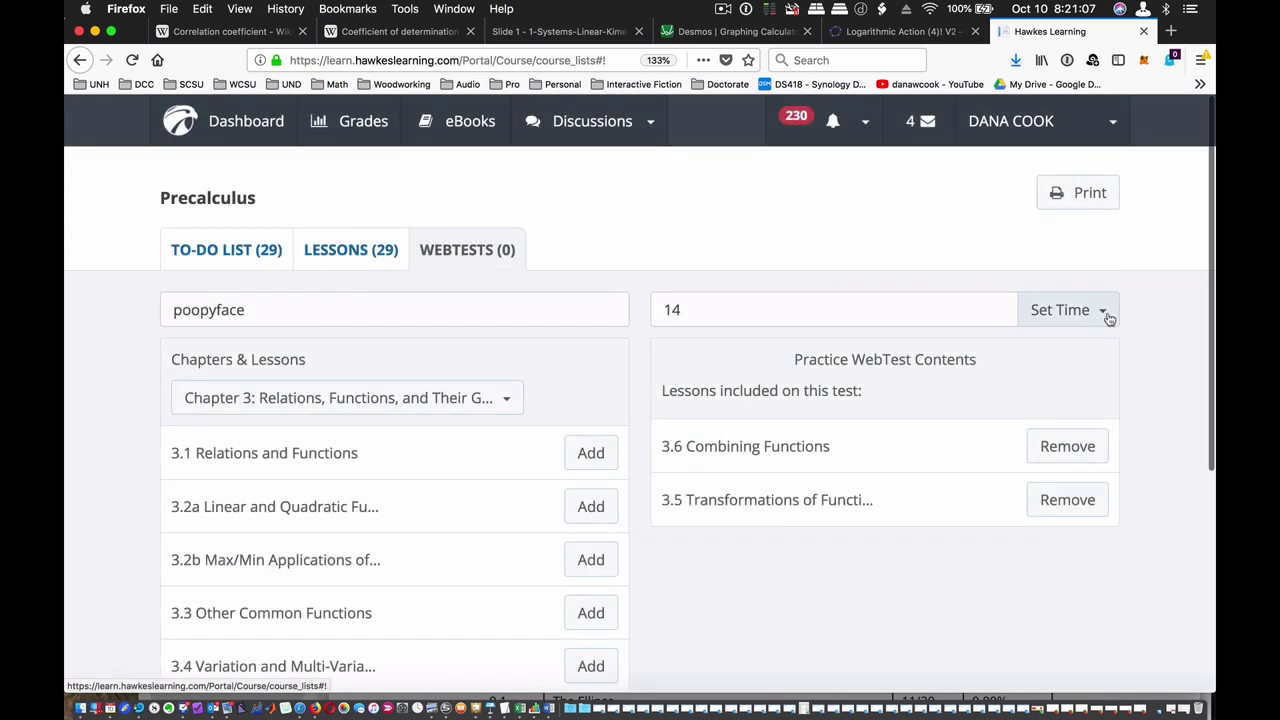
pyautogui.click(1108, 317)
pyautogui.click(1081, 484)
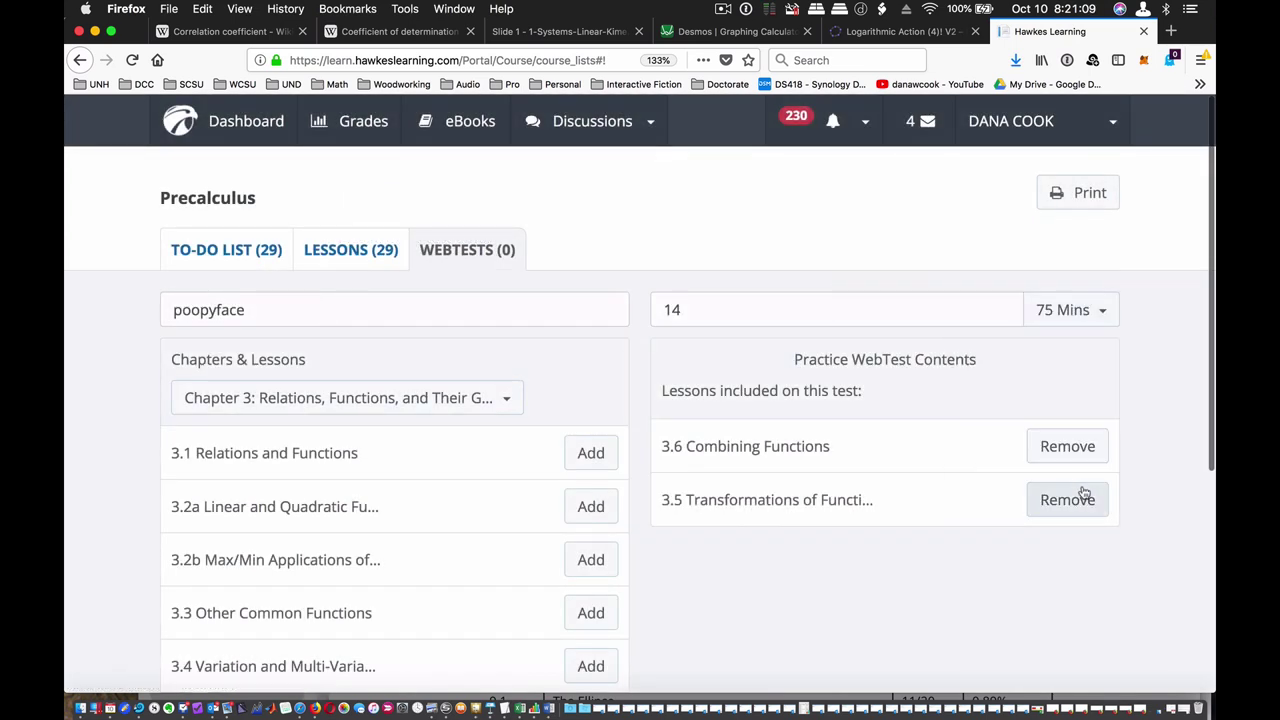
pyautogui.scroll(-5, 1094, 617)
pyautogui.click(1093, 590)
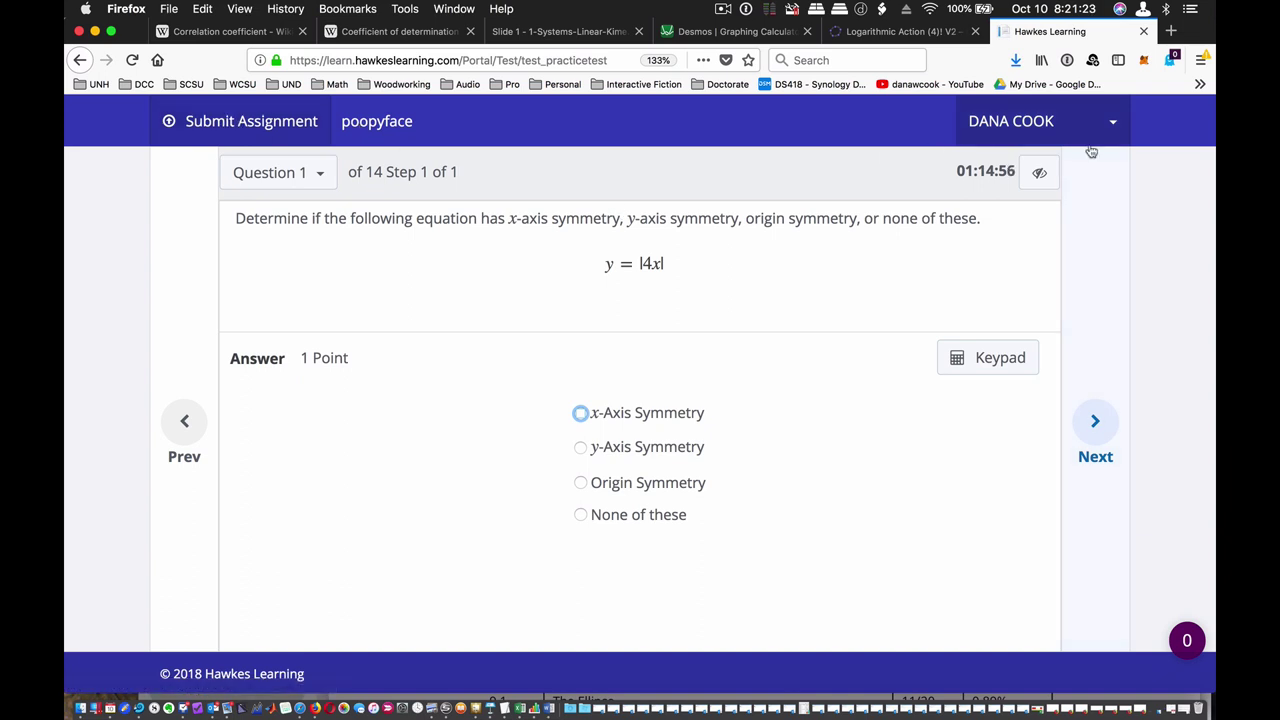
# - Hide and re-show the timer, answer Question 1 with y-Axis Symmetry, and advance to Question 2
pyautogui.click(1039, 173)
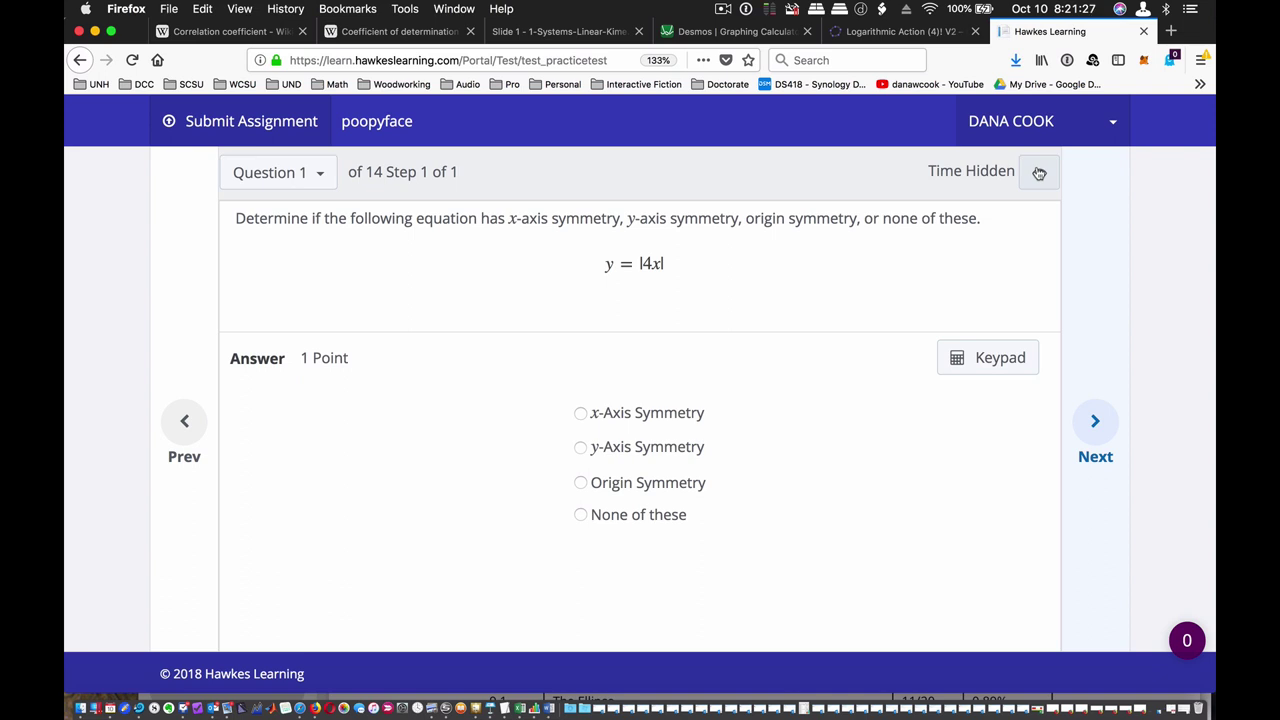
pyautogui.click(1039, 173)
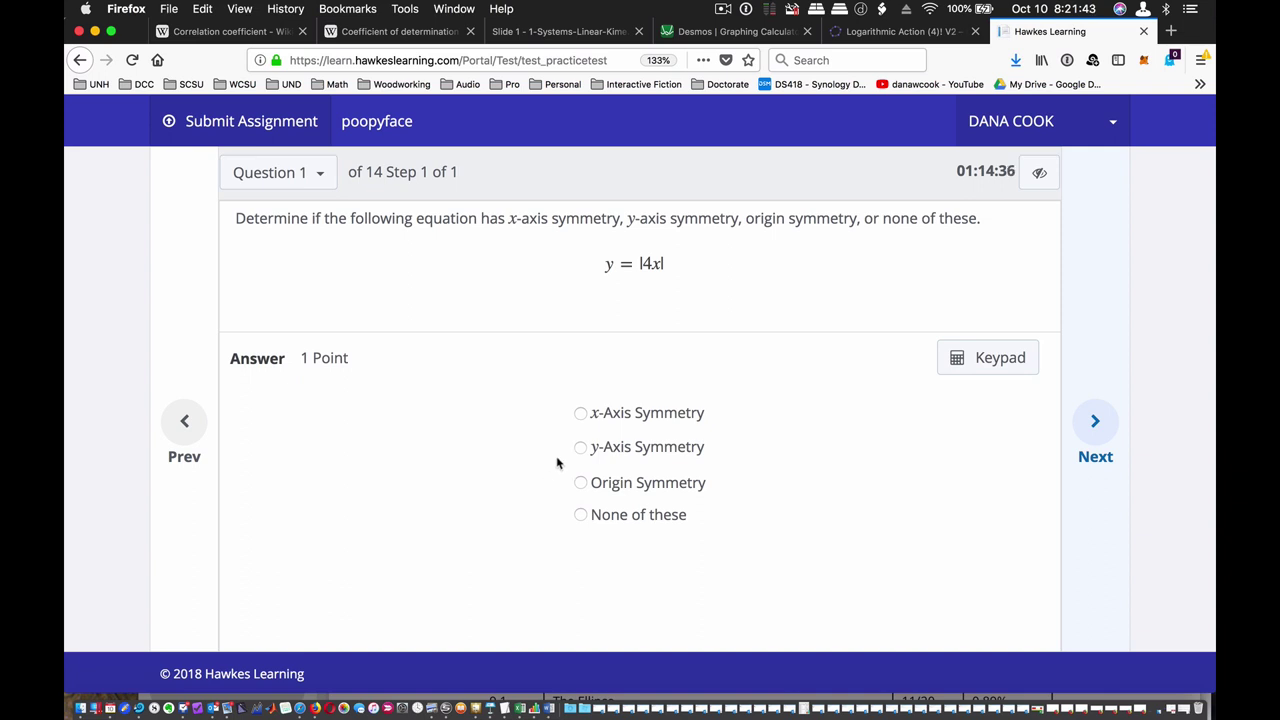
pyautogui.click(1095, 424)
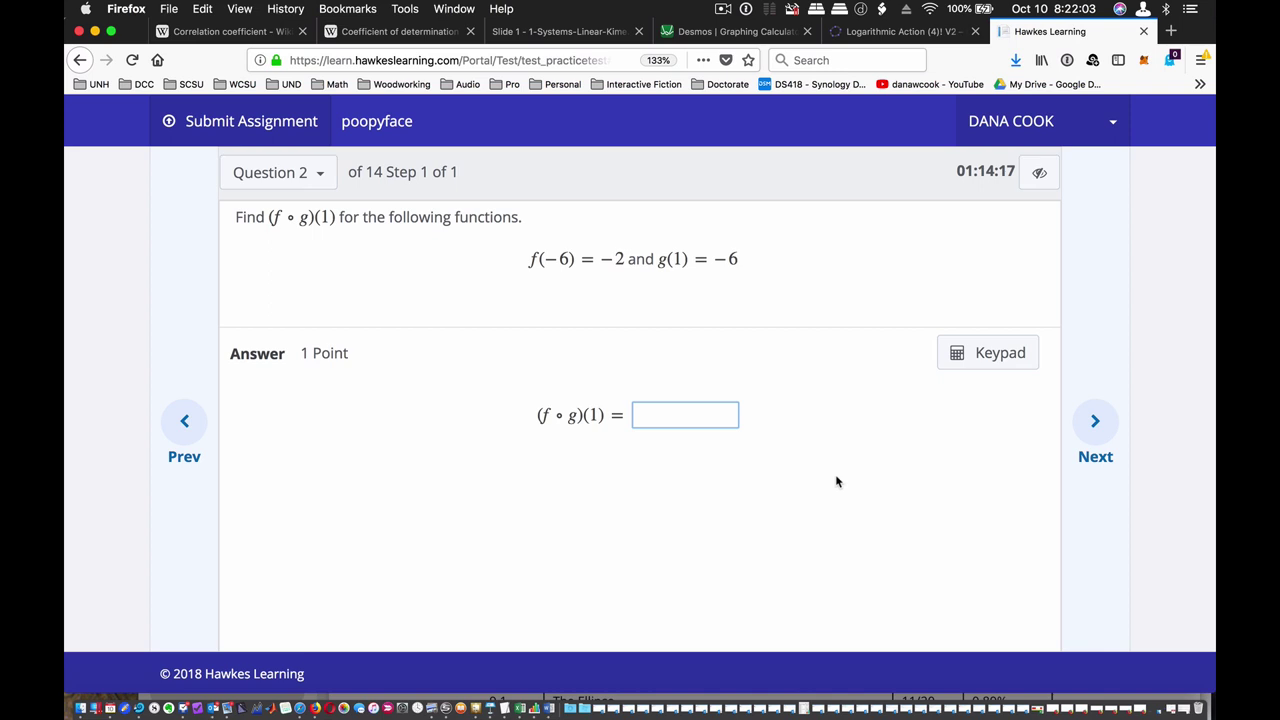
# - Browse the question status list and jump to Question 8c, asking for (fg)(1)
pyautogui.click(321, 178)
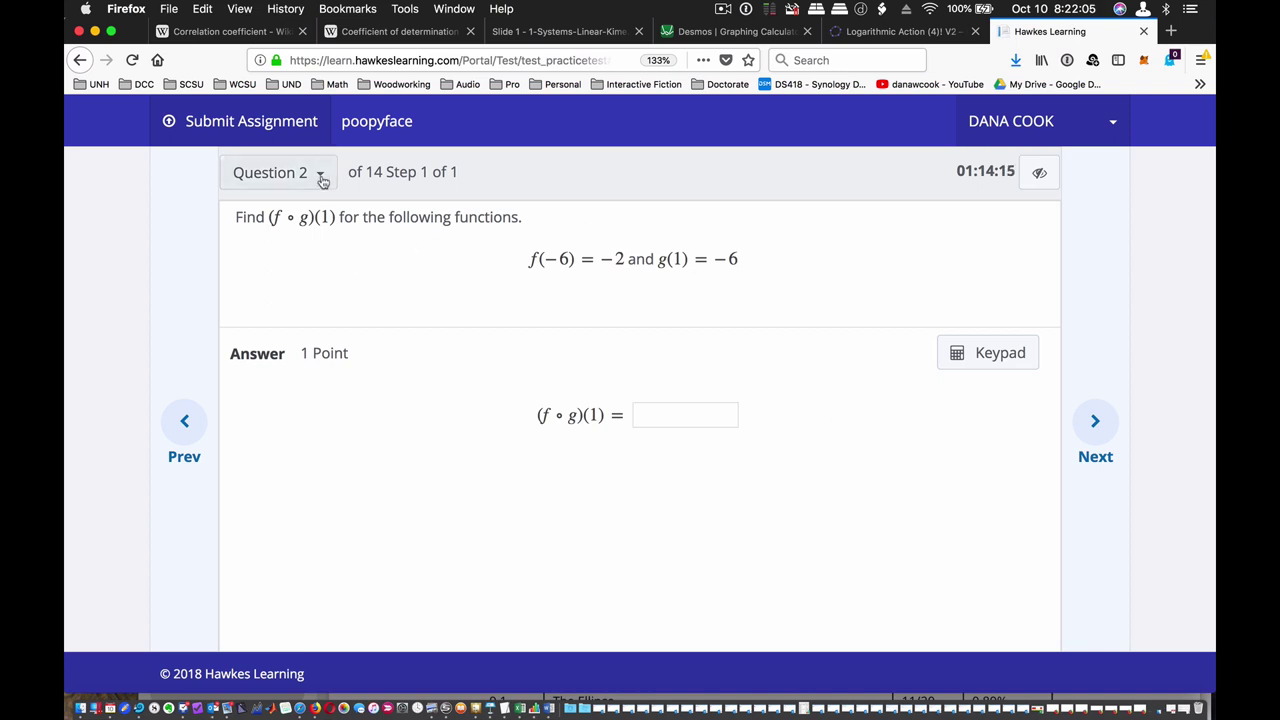
pyautogui.click(390, 499)
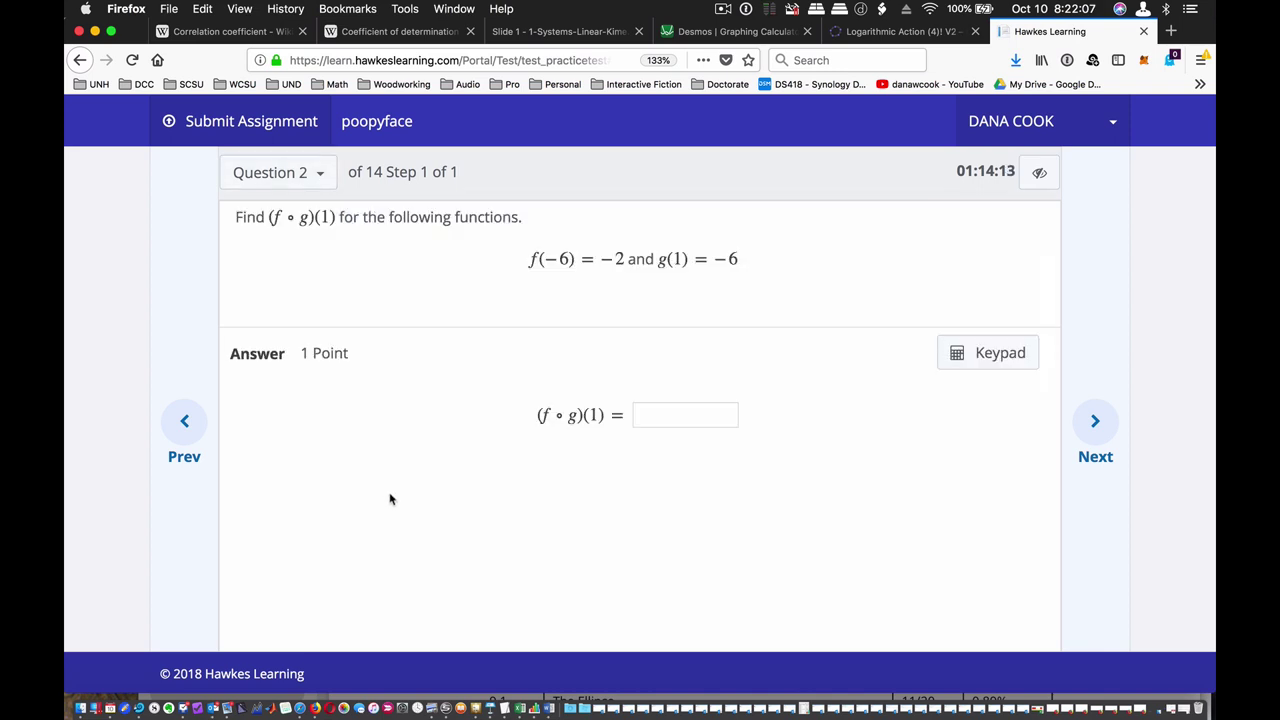
pyautogui.click(320, 172)
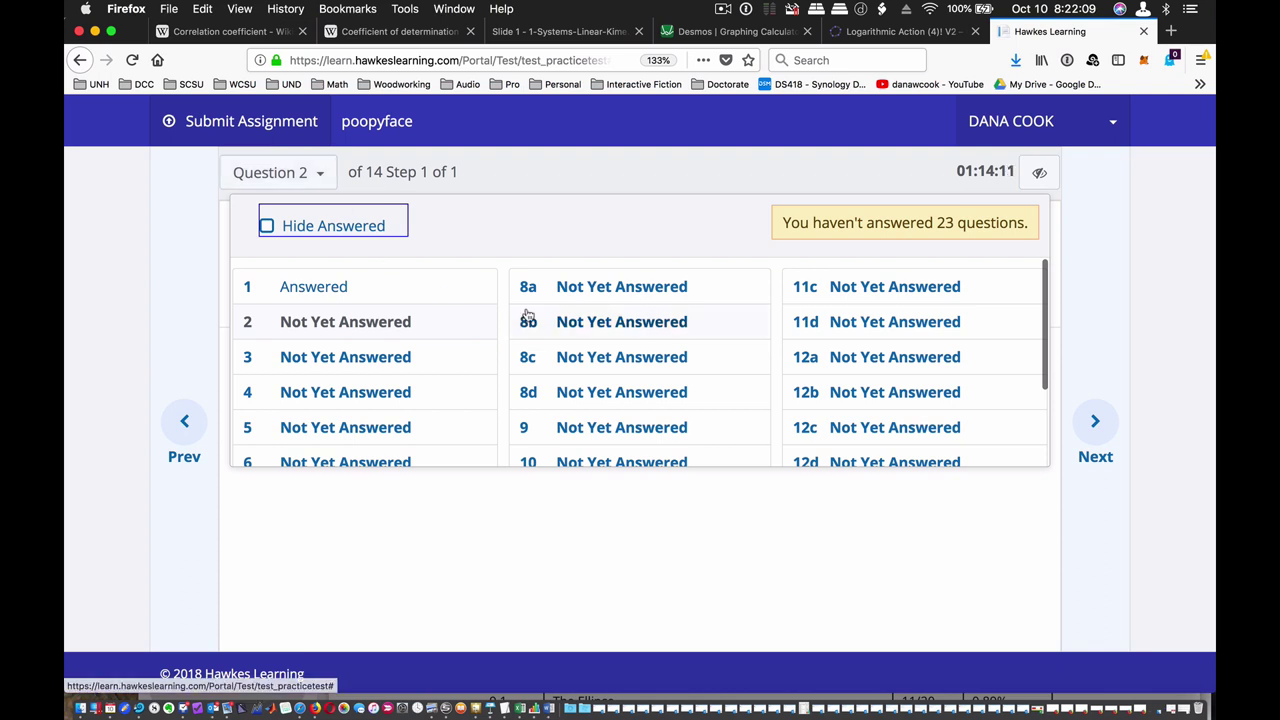
pyautogui.scroll(-2, 528, 315)
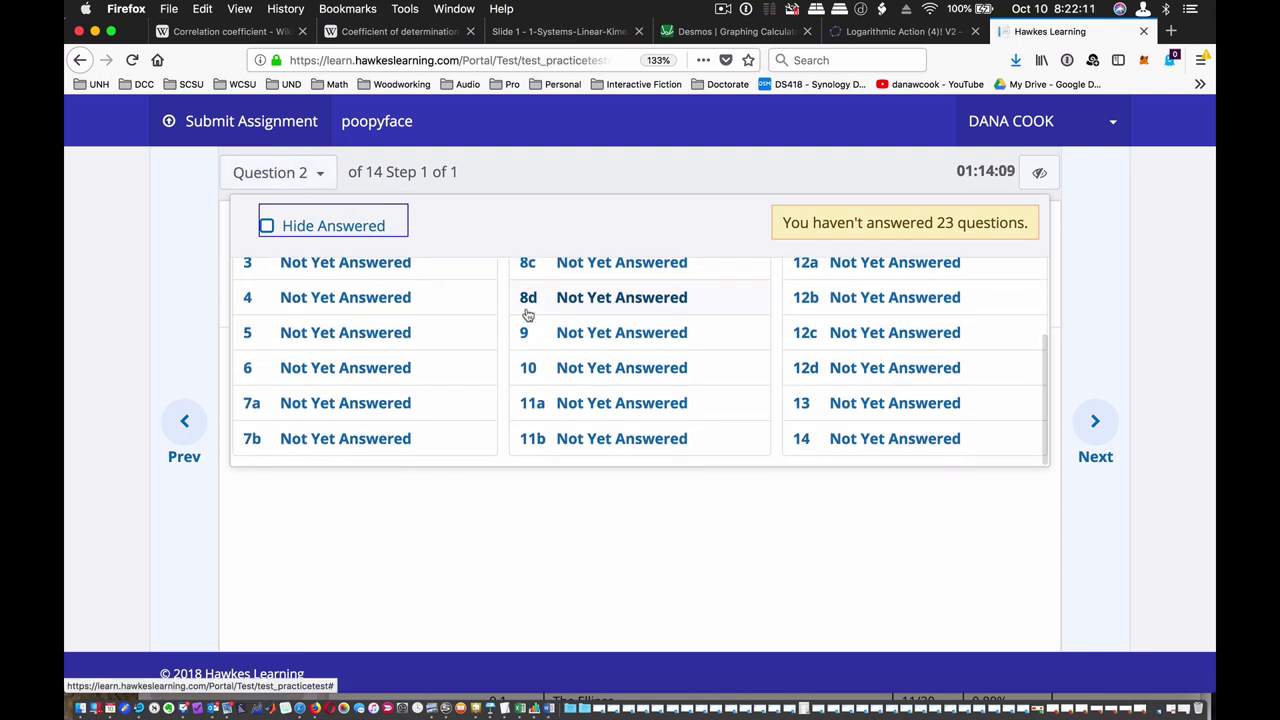
pyautogui.scroll(2, 528, 315)
pyautogui.scroll(-2, 528, 315)
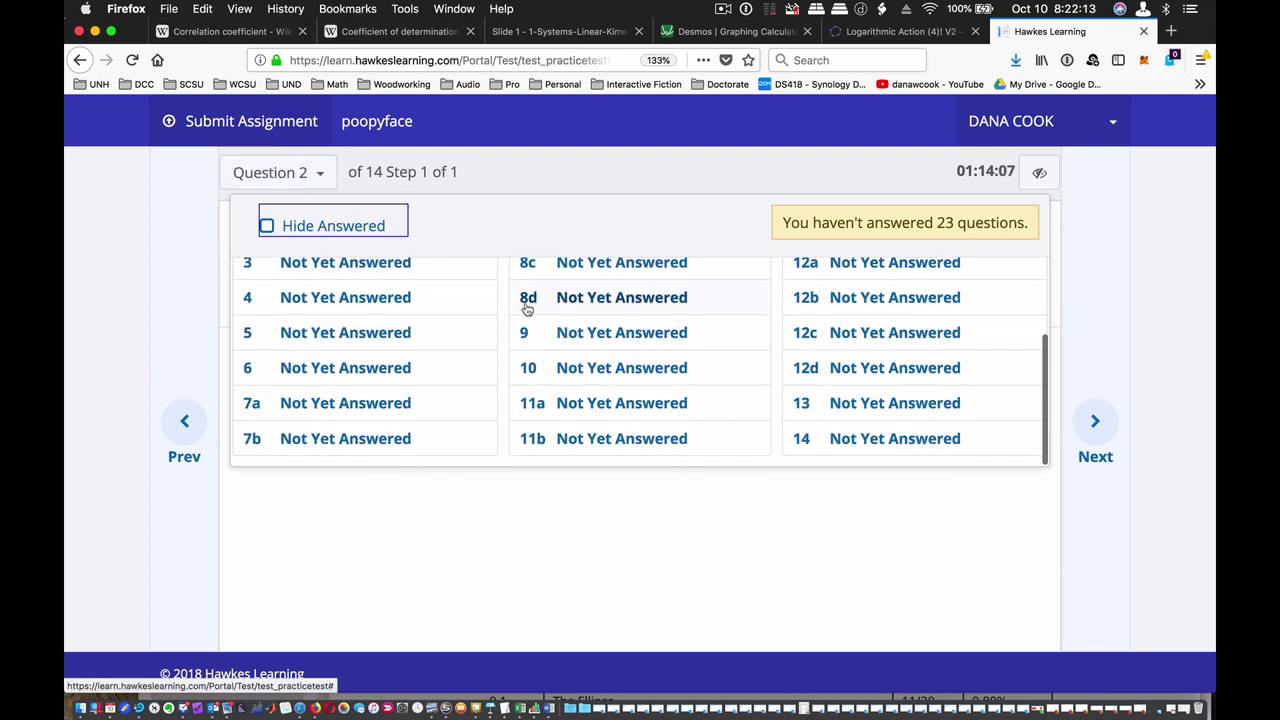
pyautogui.scroll(2, 527, 309)
pyautogui.click(600, 358)
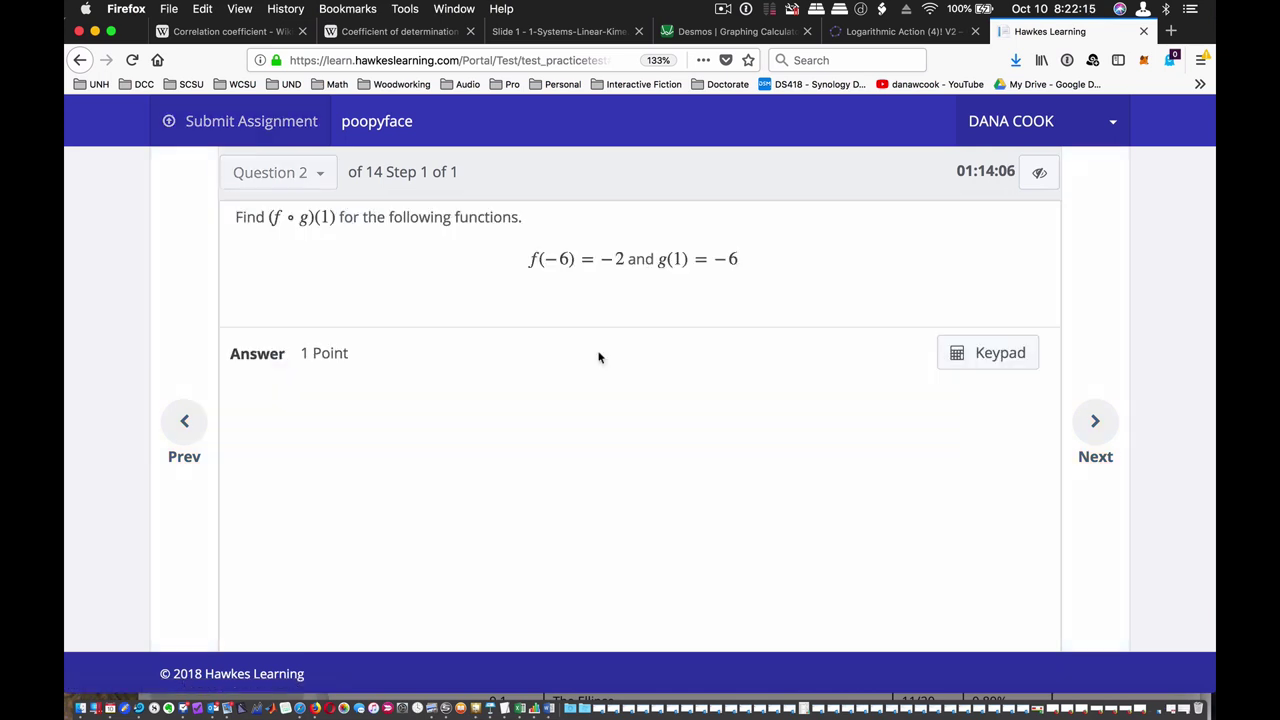